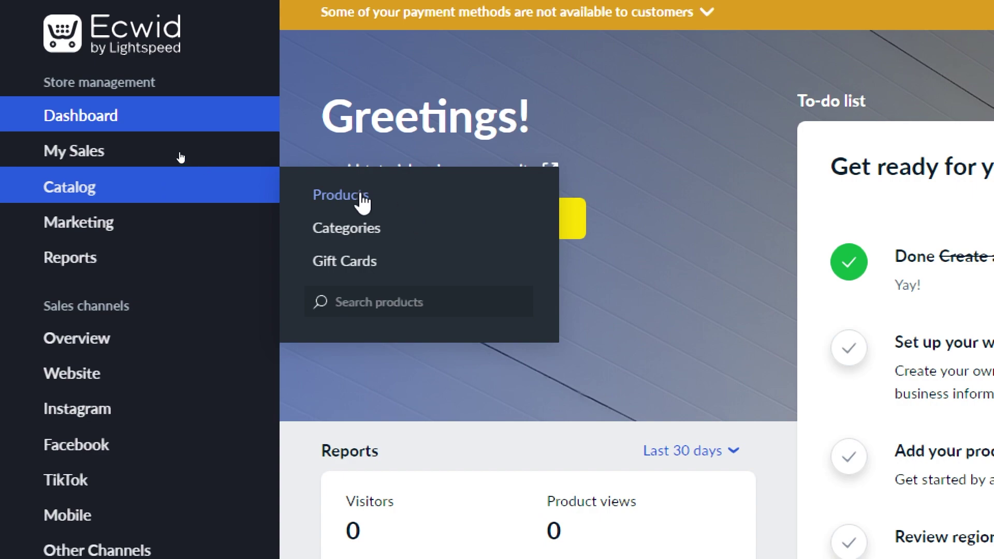
- Open the product catalog, select all products and delete them
left_click(343, 199)
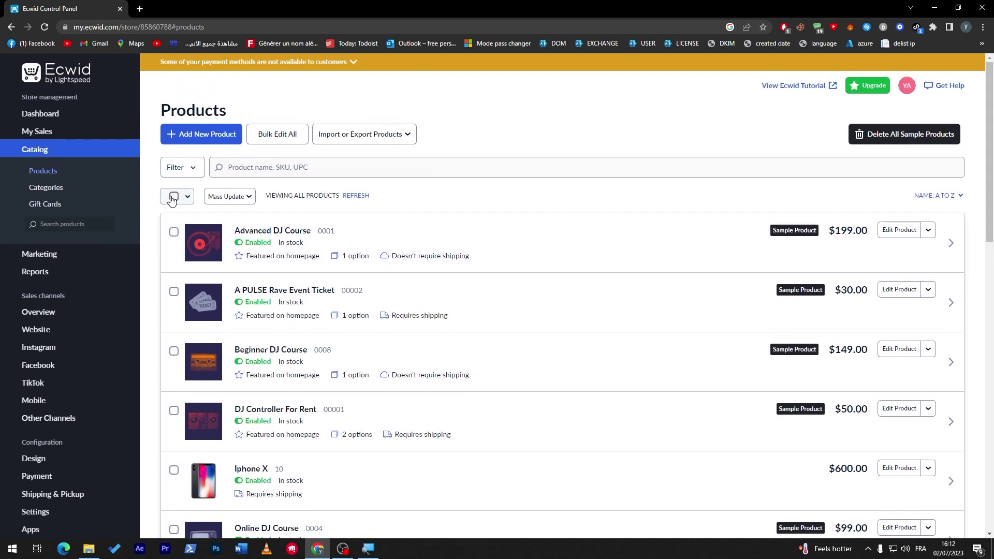
left_click(173, 197)
left_click(280, 196)
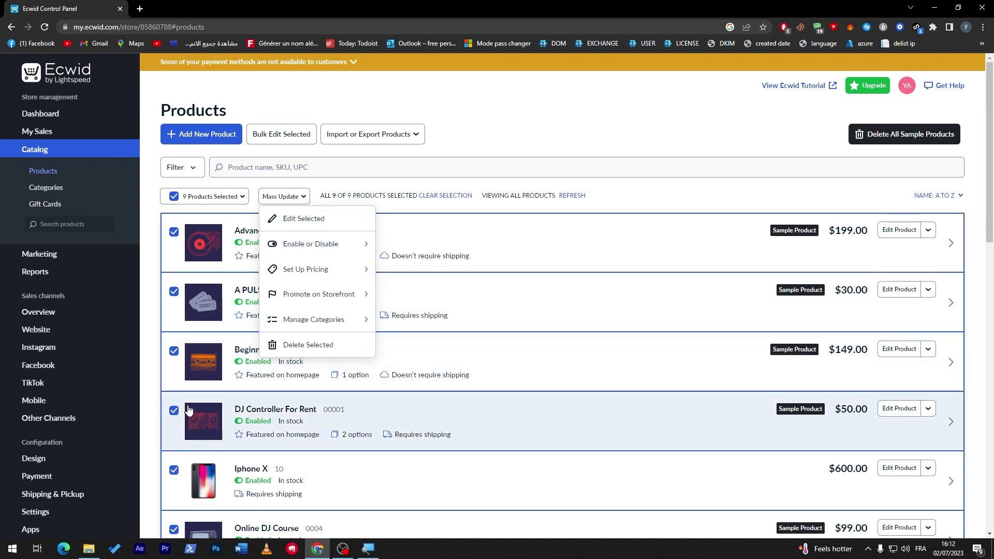
left_click(283, 346)
left_click(414, 338)
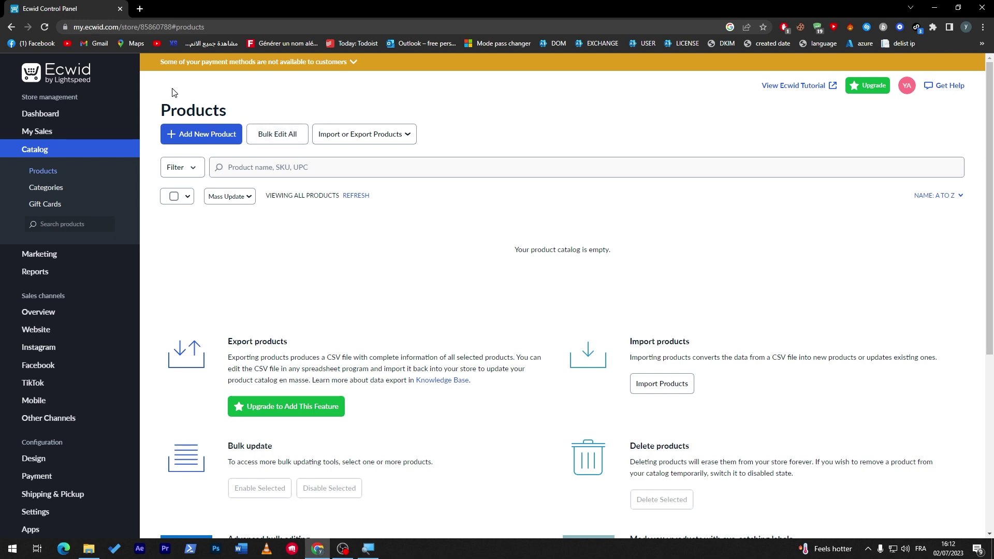
- Start a new product, and search Google Images for "iphone x png" in a new browser tab
left_click(205, 136)
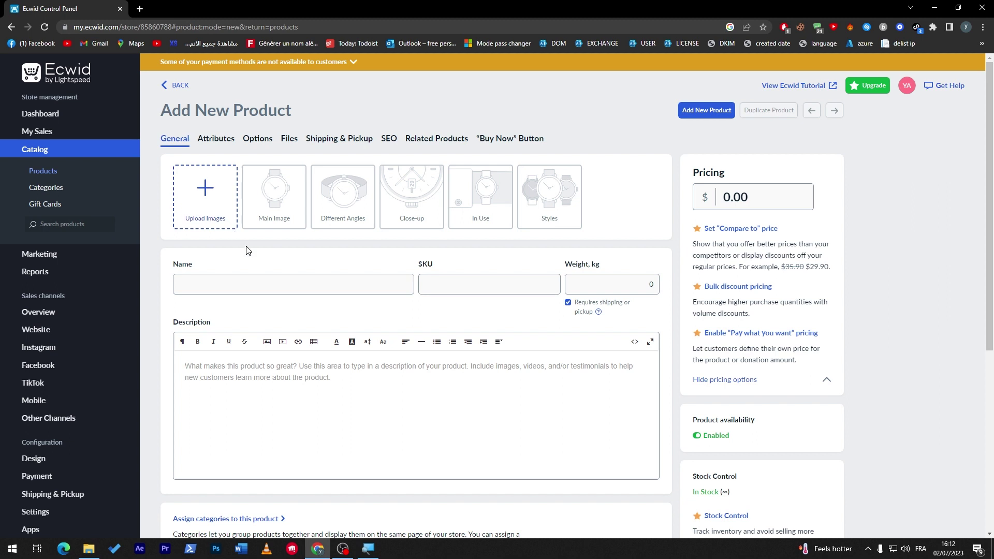
left_click(140, 8)
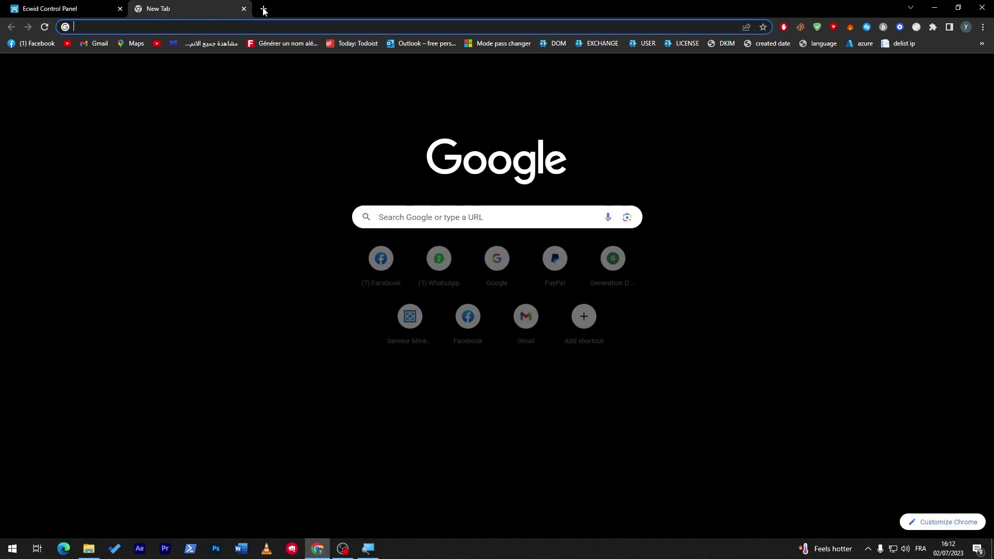
type("ip")
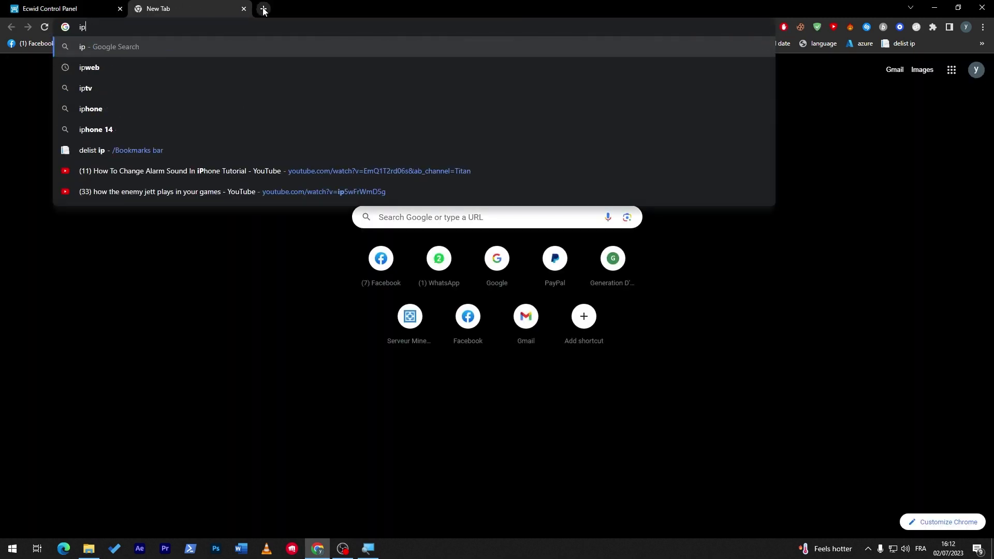
type("hone x")
key("Return")
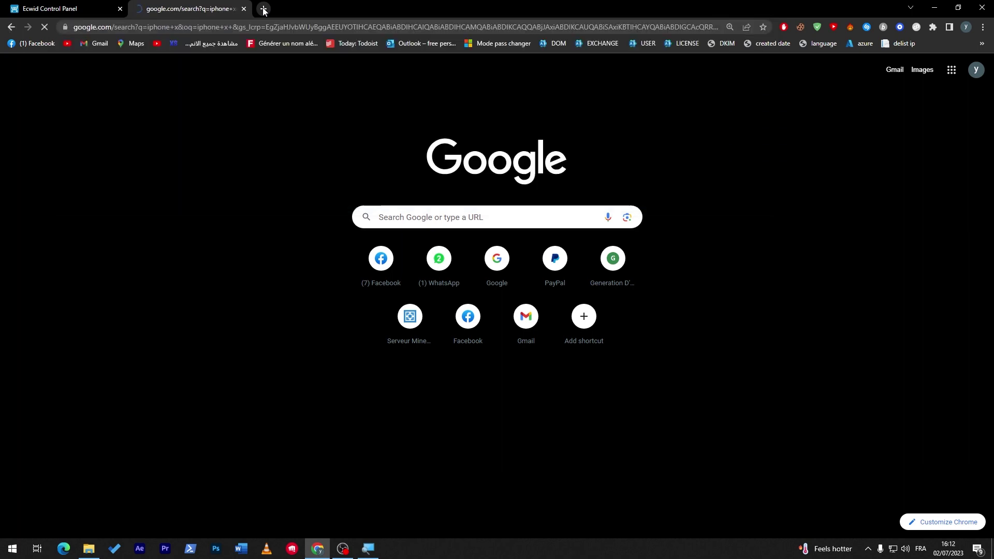
left_click(309, 85)
type("png")
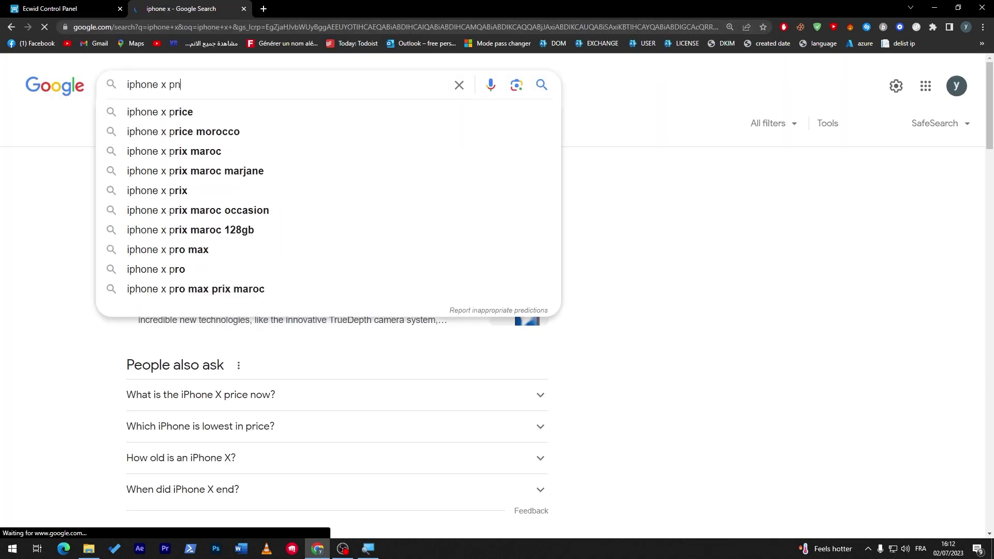
key("Return")
left_click(149, 130)
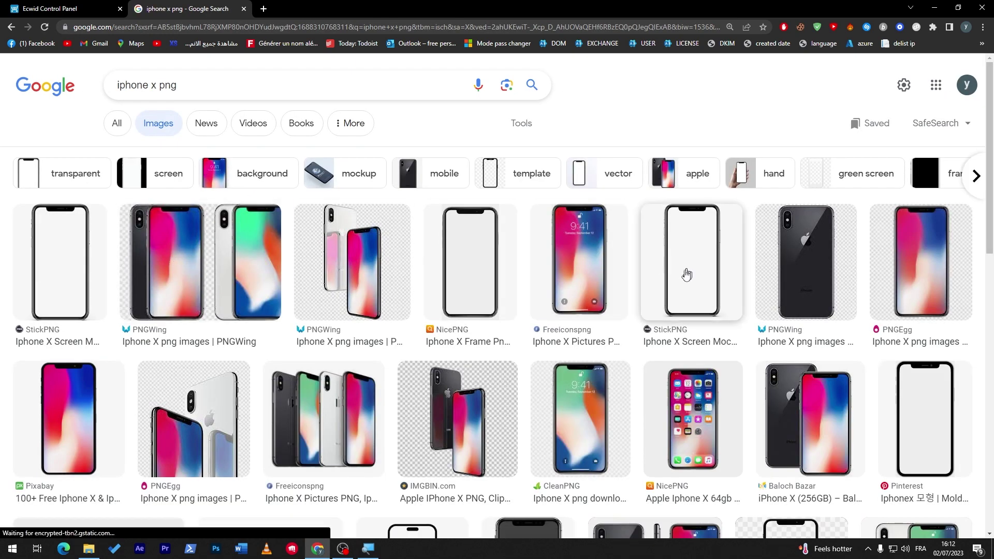
- Save the Freeiconspng iPhone X picture as a PNG image in the Downloads folder
left_click(548, 259)
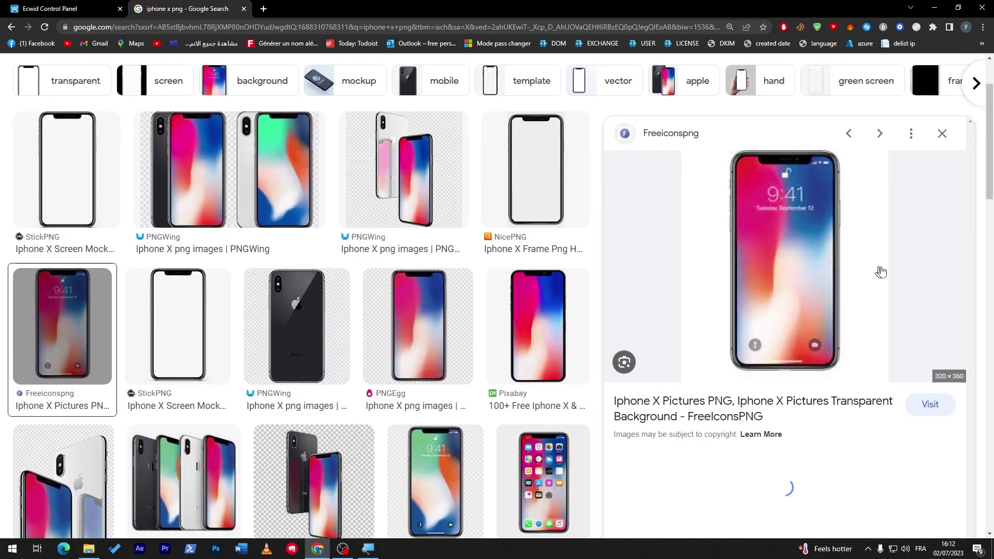
right_click(842, 251)
left_click(819, 329)
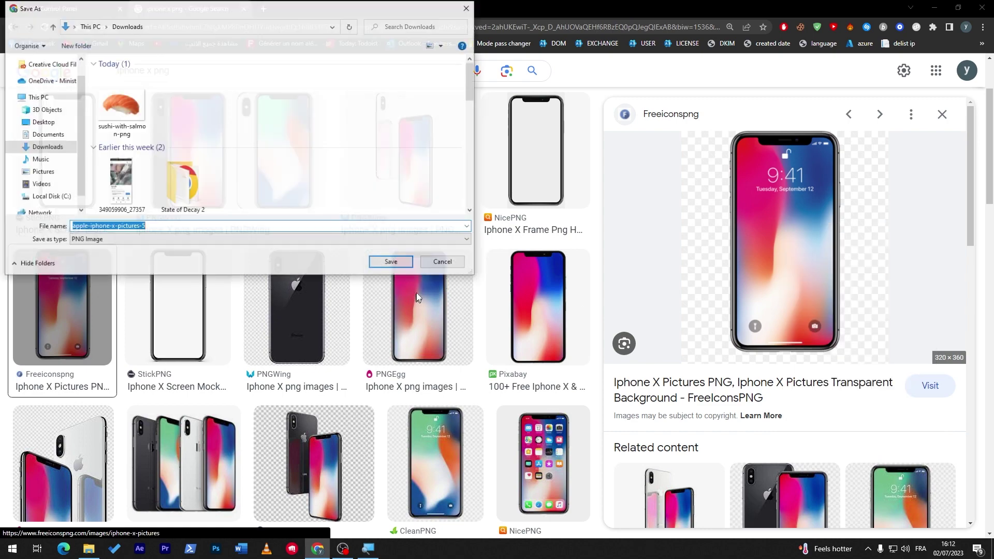
left_click(396, 261)
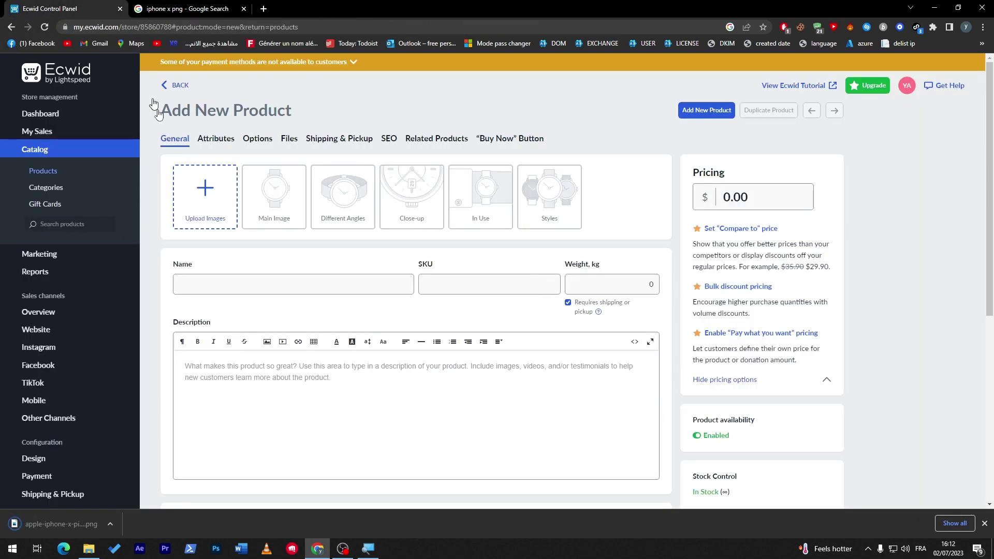
- Return to the Ecwid product form and upload the downloaded iPhone X picture as the product image
left_click(57, 8)
left_click(203, 191)
double_click(176, 100)
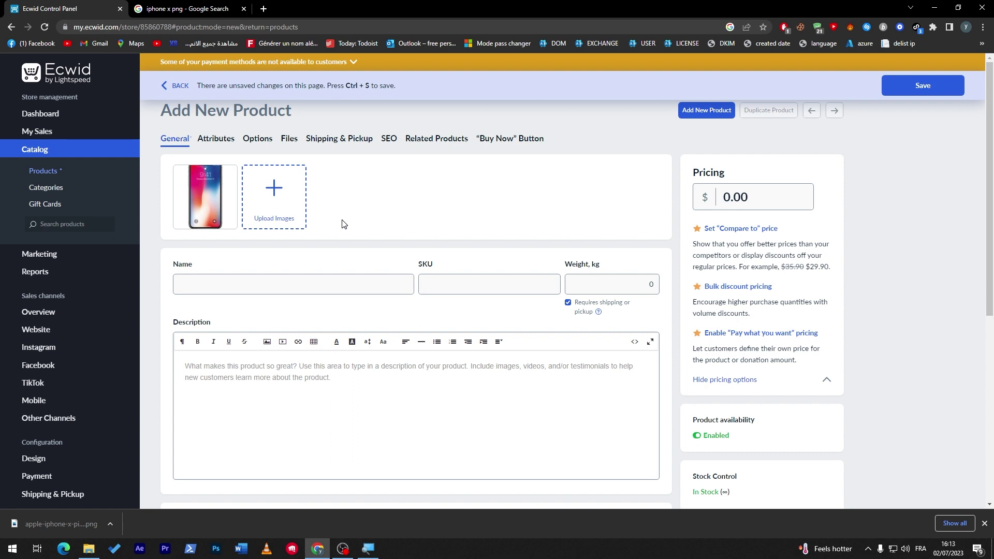
- Name the new product "Iphone X"
scroll(981, 154, "down", 1)
left_click(293, 242)
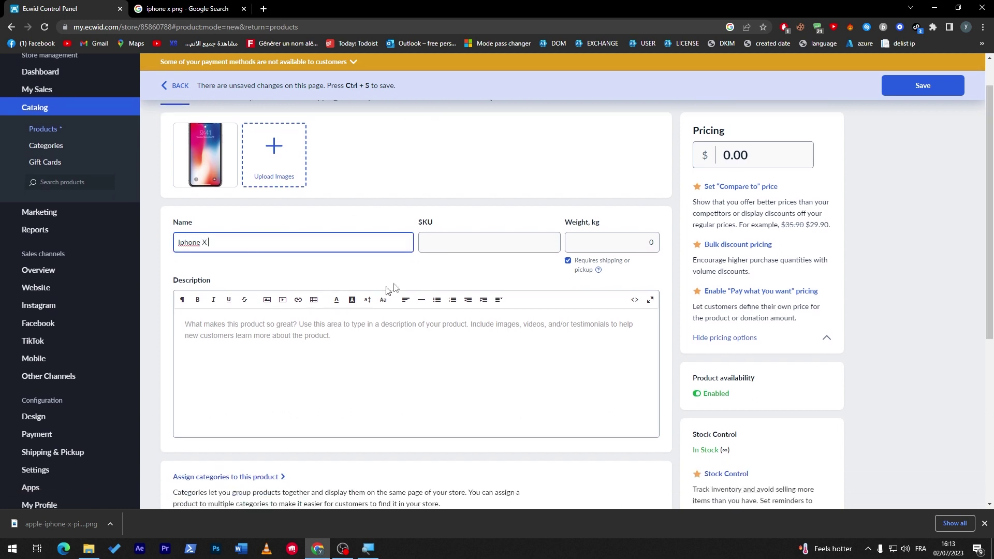
left_click(595, 239)
left_click(510, 234)
left_click(494, 226)
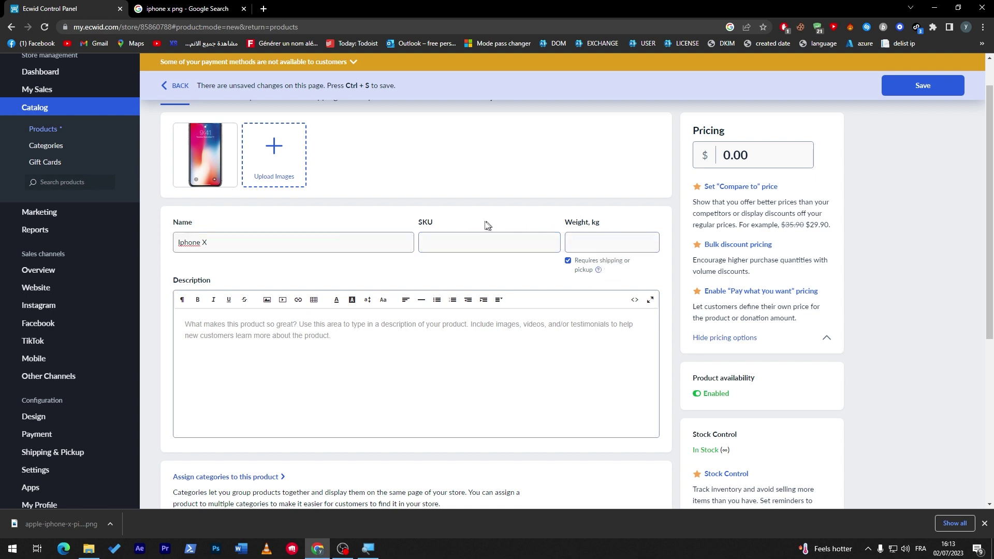
- Open ChatGPT in a new tab, and copy the product name from the Ecwid form for use there
left_click(264, 9)
type("chat")
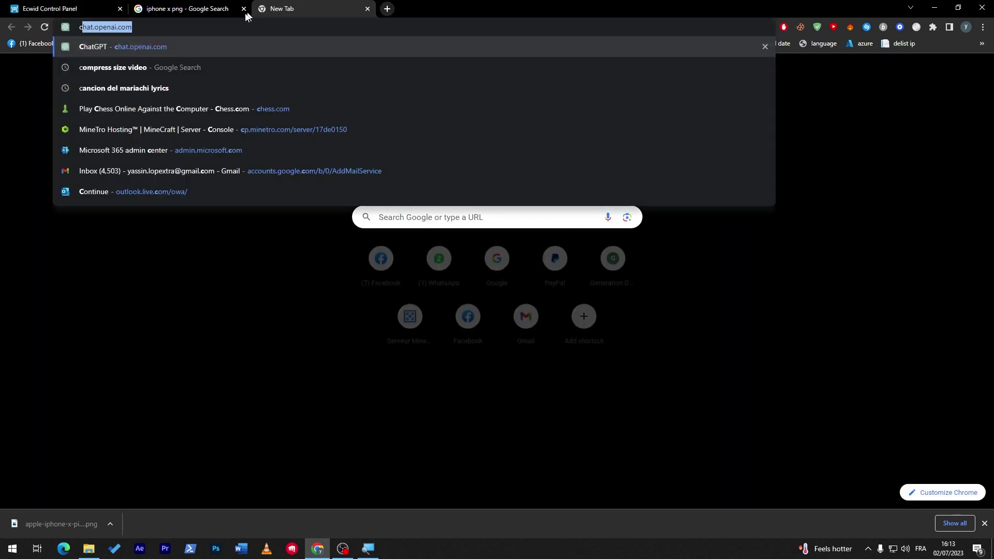
key("Return")
left_click(68, 8)
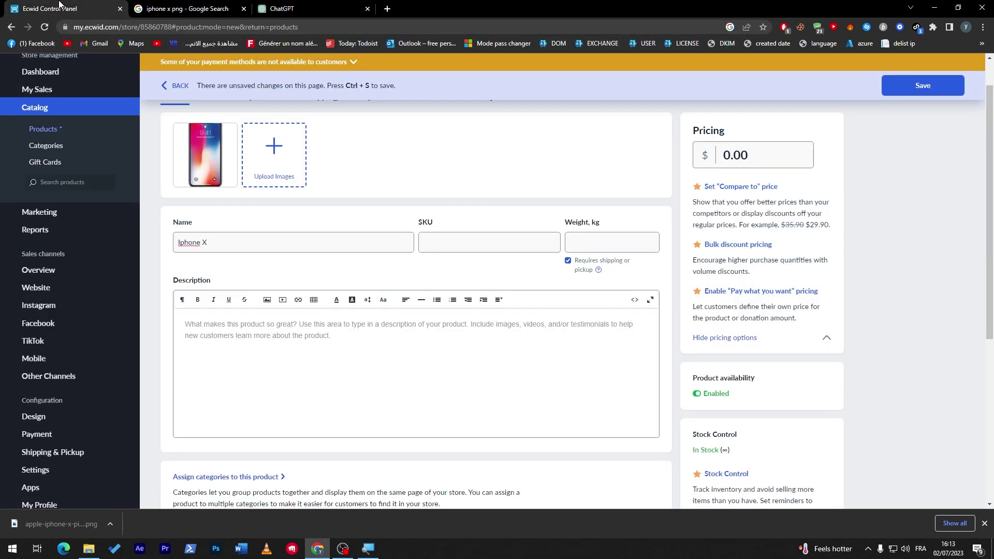
triple_click(208, 242)
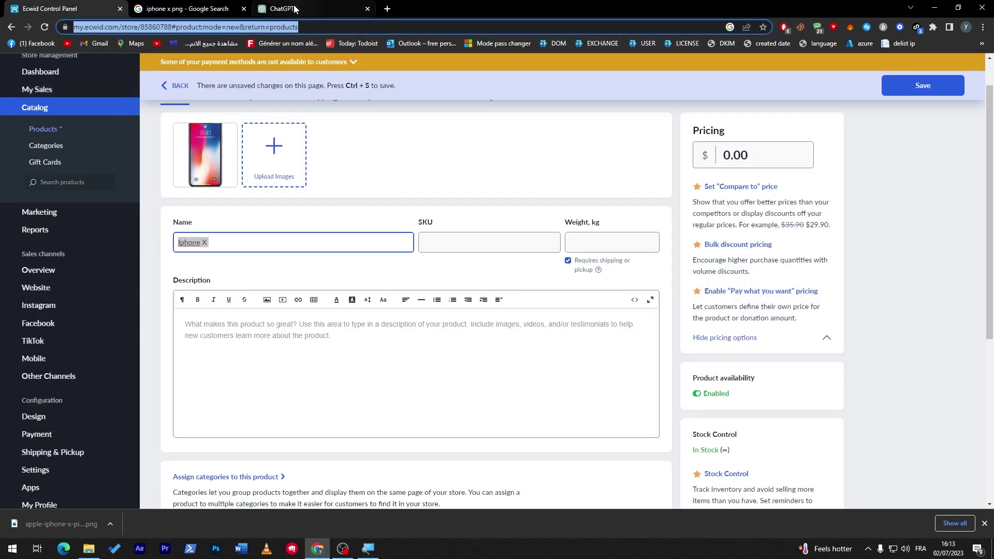
left_click(310, 9)
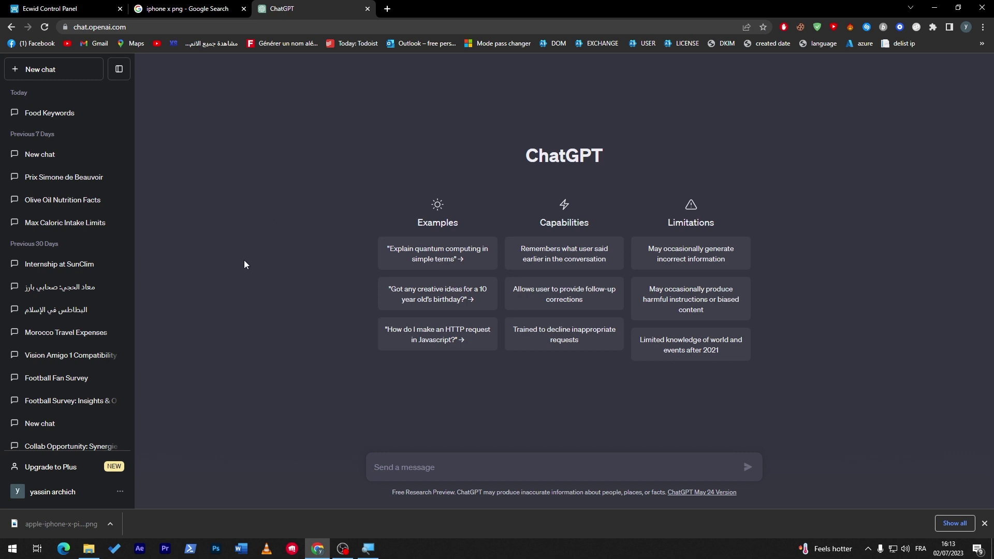
- Ask ChatGPT to "give me a description for my store about Iphone X"
type("give me a description for my s")
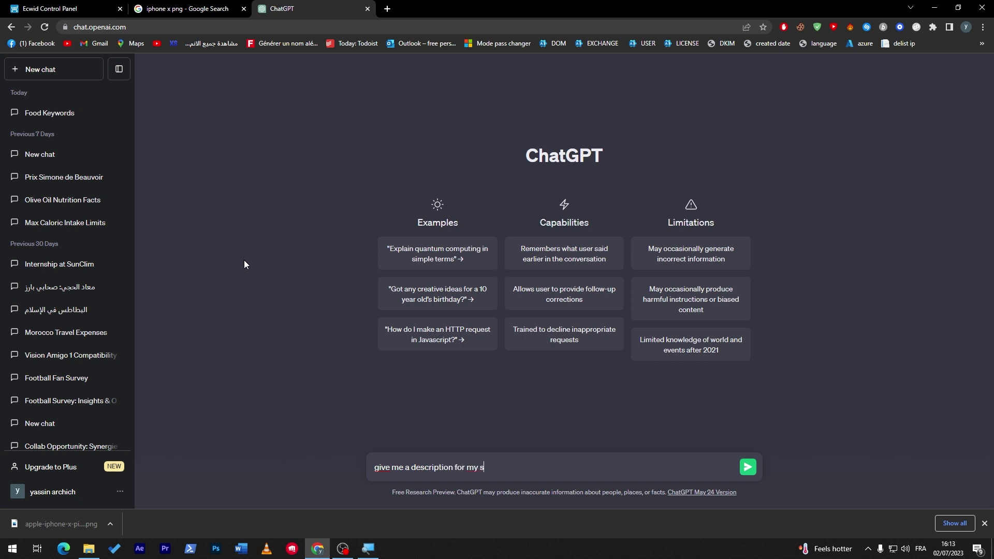
type("tore about Iphone X")
key("Return")
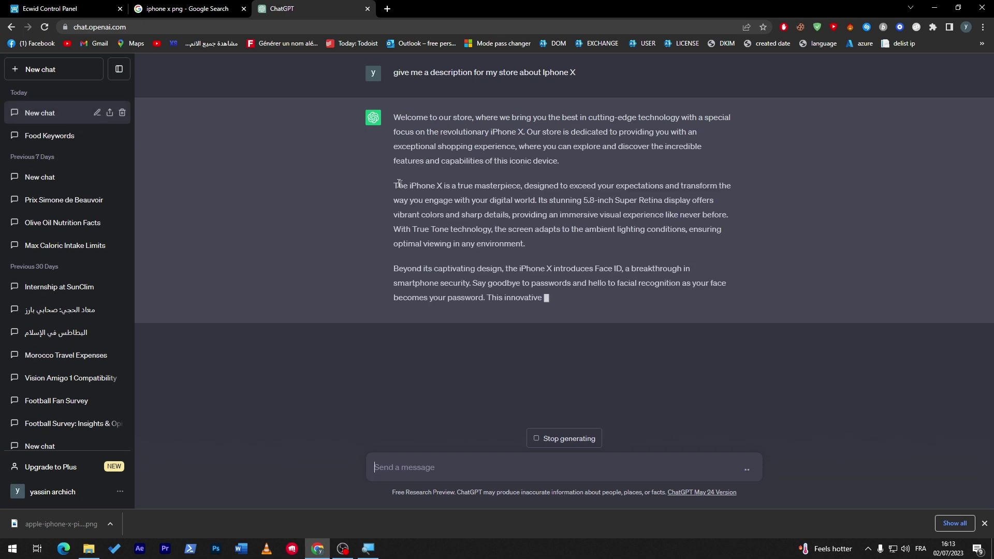
- Copy ChatGPT's answer up to the "informed decision" paragraph and paste it into the Ecwid product's description
left_click_drag(393, 117, 681, 387)
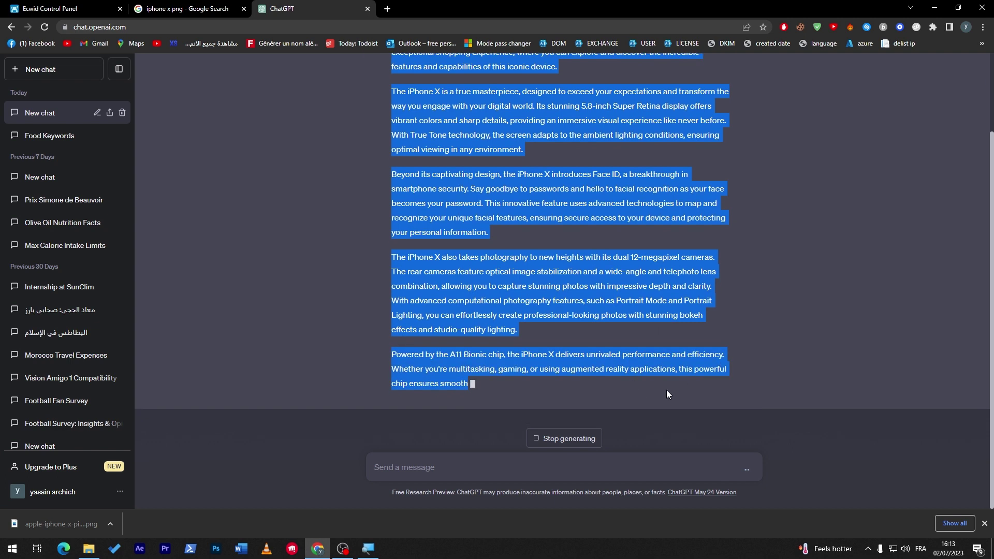
left_click_drag(679, 396, 640, 343)
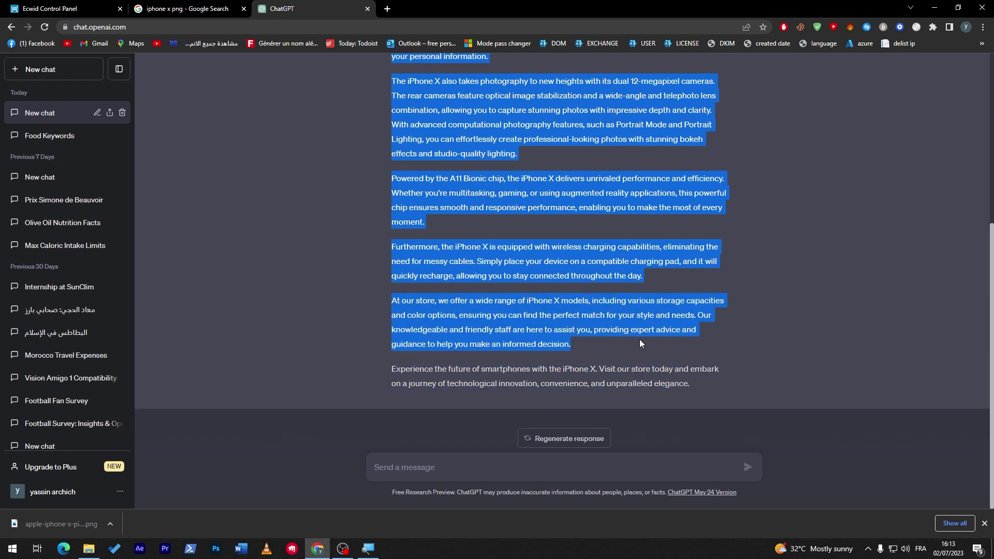
left_click(52, 9)
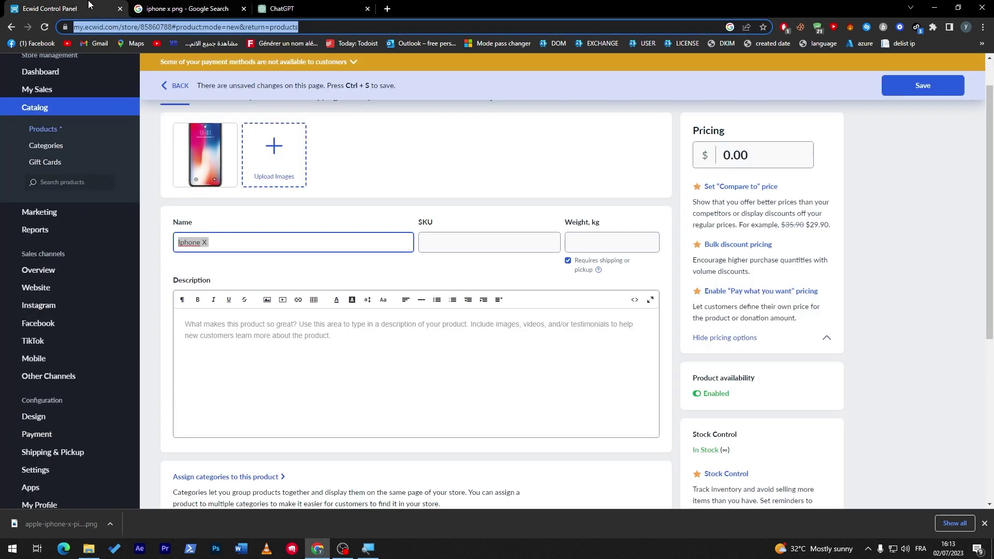
left_click(185, 324)
key("ctrl+v")
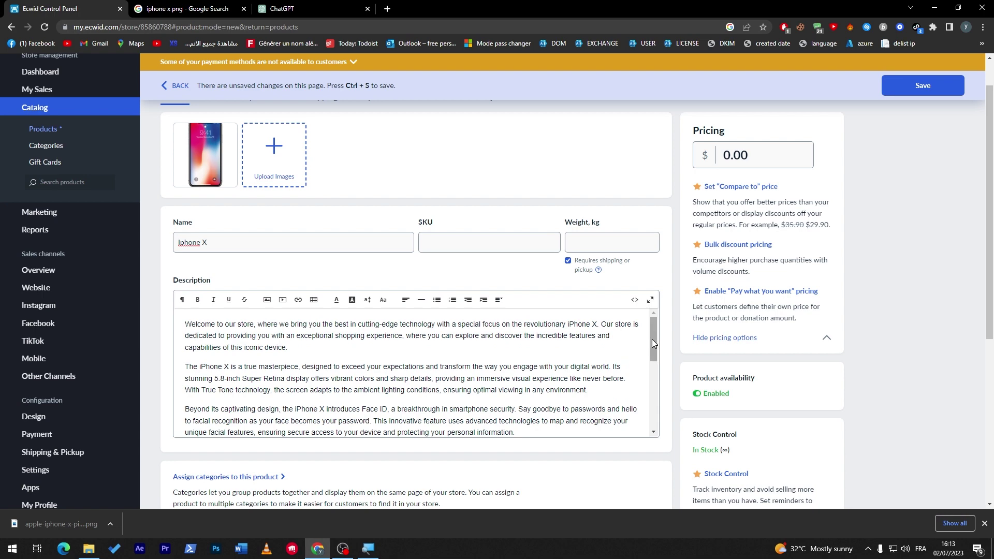
scroll(651, 339, "down", 5)
- Switch to ChatGPT and ask "how much it weight" about the iPhone X
left_click(282, 9)
left_click(479, 462)
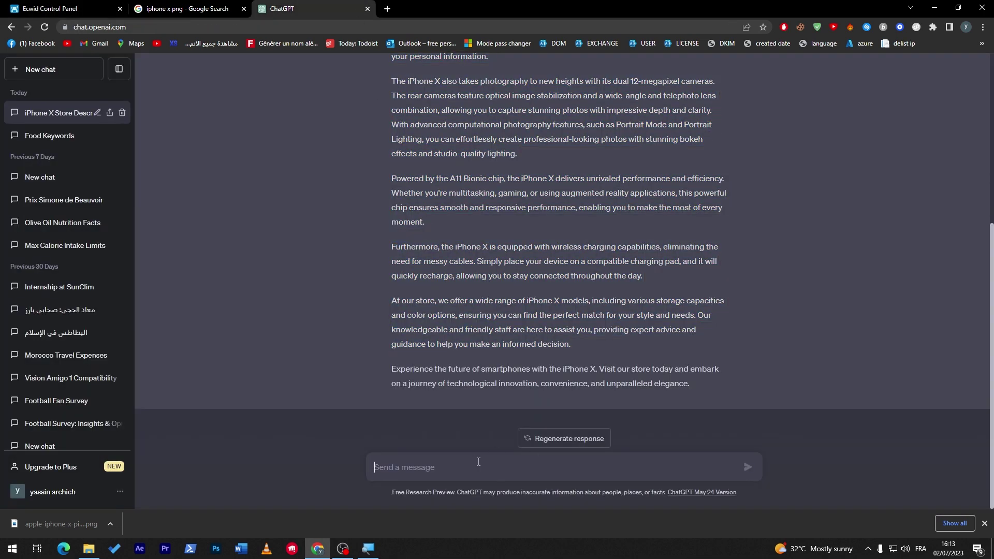
type("how much")
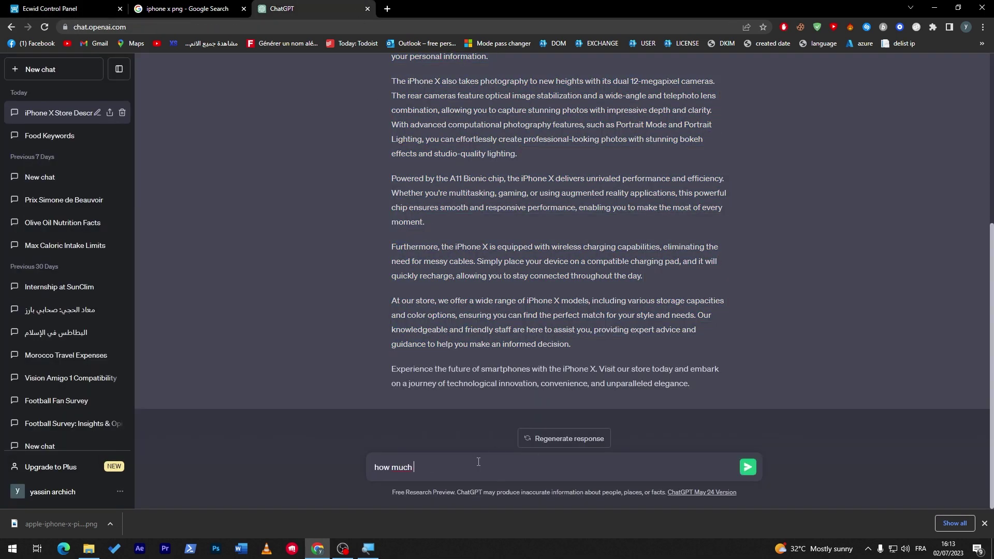
type(" it weight")
key("Return")
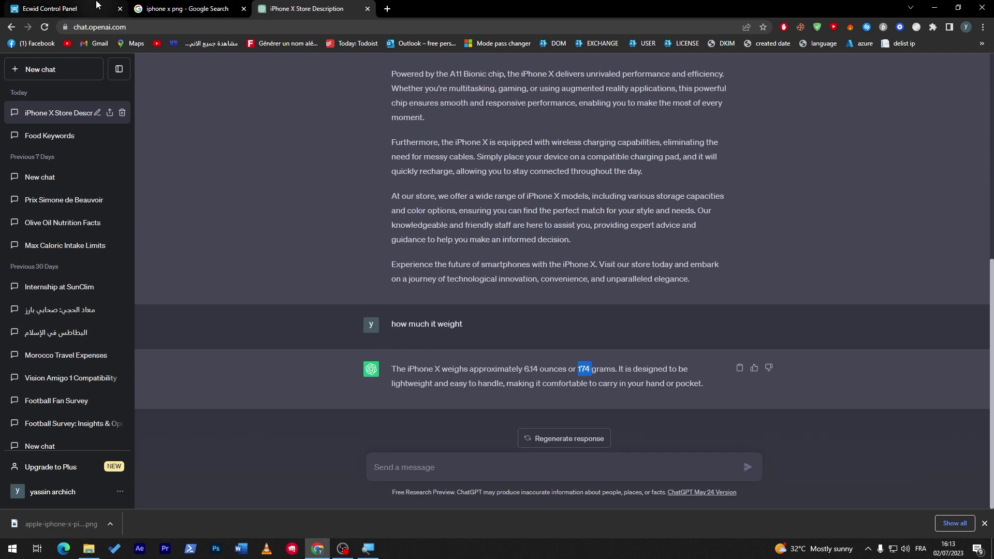
- Set the weight to 174 in the Ecwid product form, keeping the shipping or pickup requirement enabled
left_click(49, 8)
left_click(583, 238)
type("174")
left_click(611, 220)
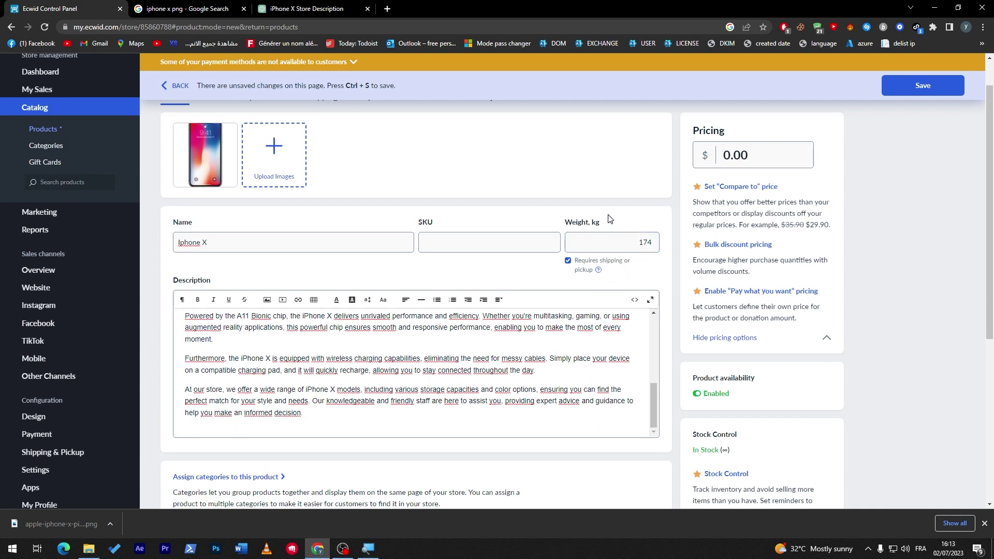
left_click(570, 262)
left_click(570, 262)
- Open amazon.com in a new tab and search for "iphone x" to check its price
mouse_move(989, 128)
left_mouse_down()
mouse_move(988, 207)
mouse_move(989, 120)
left_mouse_up()
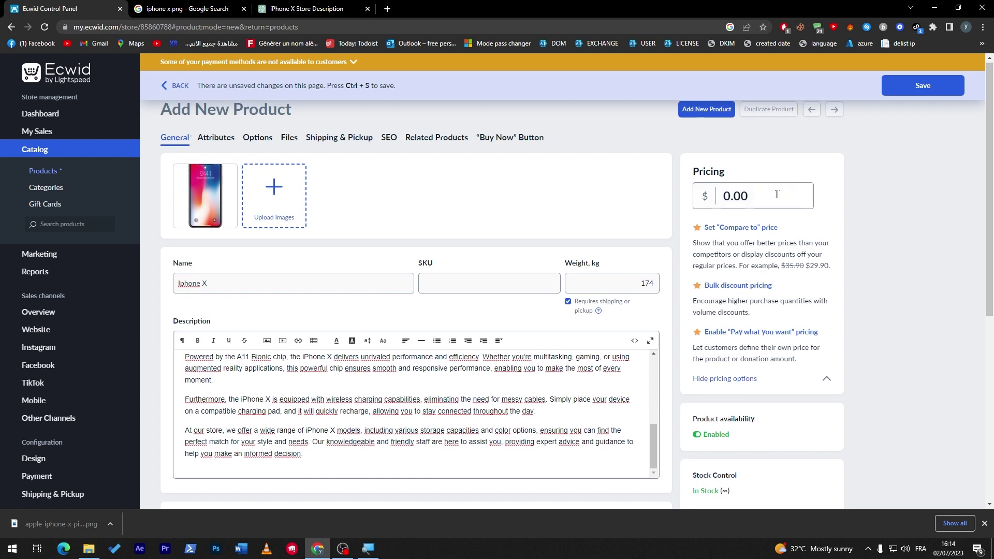
left_click(388, 9)
type("ju")
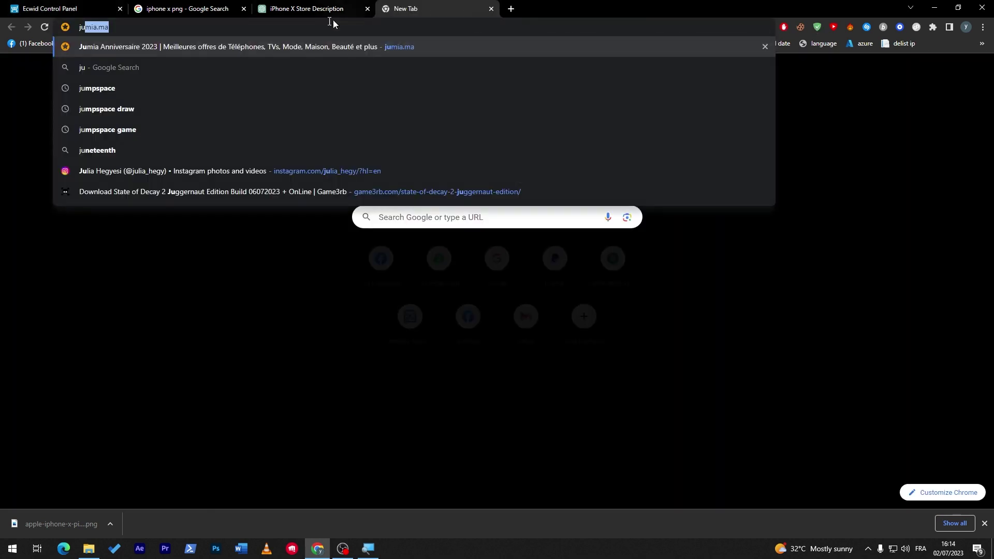
type("amazon.com")
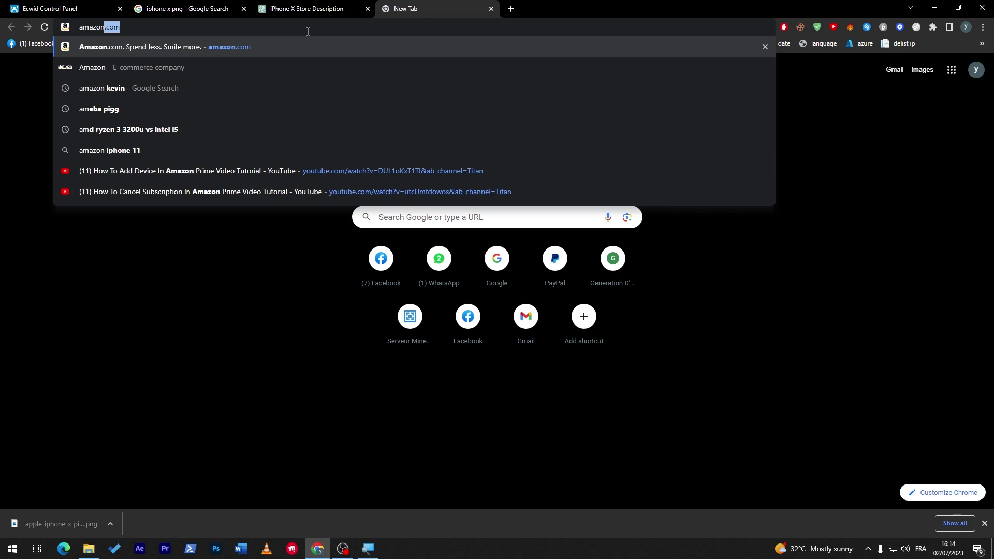
key("Return")
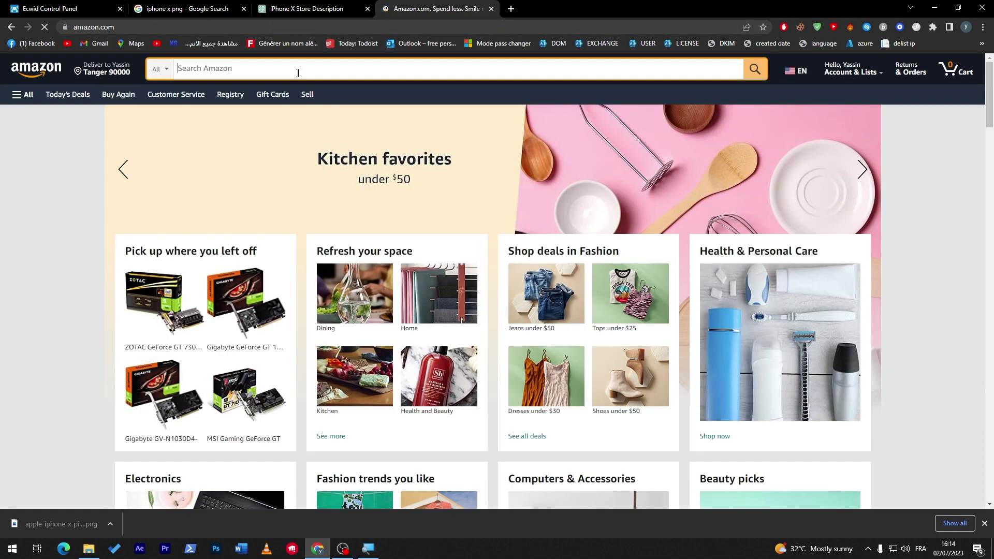
type("ihp")
key("BackSpace")
key("BackSpace")
type("phone x")
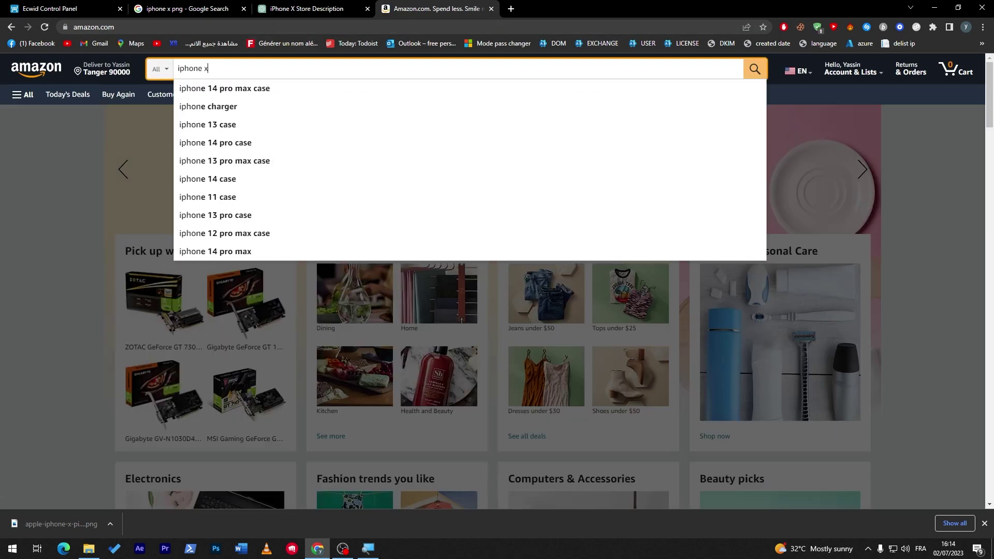
key("Return")
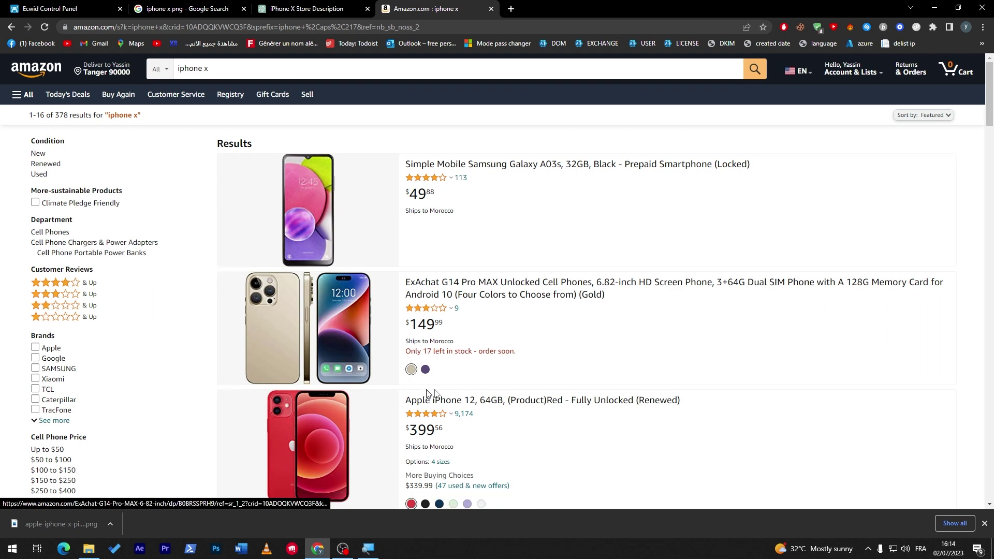
- Set the Ecwid product's price to 399.56, taking it from the Apple iPhone 12 listing on Amazon
left_click_drag(464, 426, 410, 429)
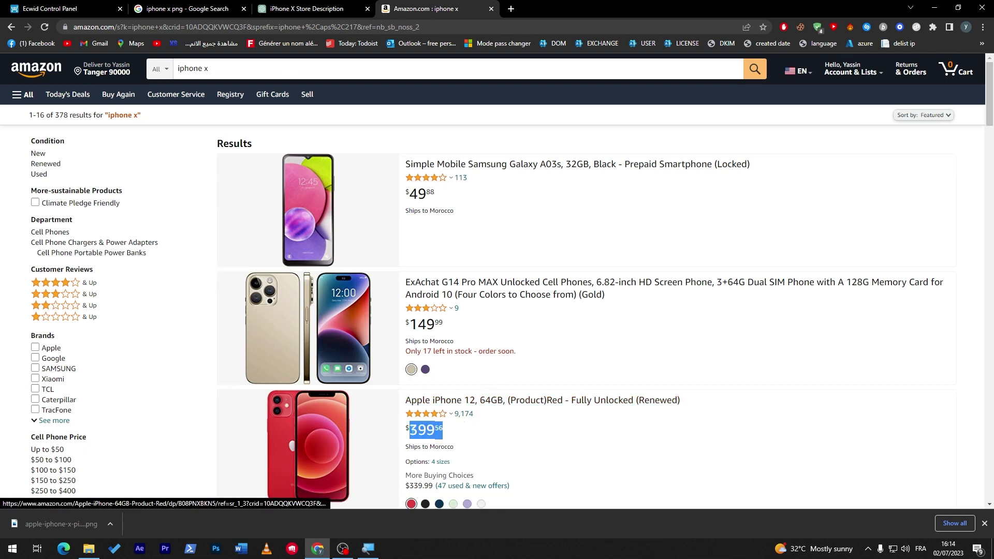
left_click(61, 6)
left_click(782, 197)
type("399.56")
- Check which categories can be assigned to the product, and dismiss the browser's download bar
left_click_drag(987, 161, 987, 334)
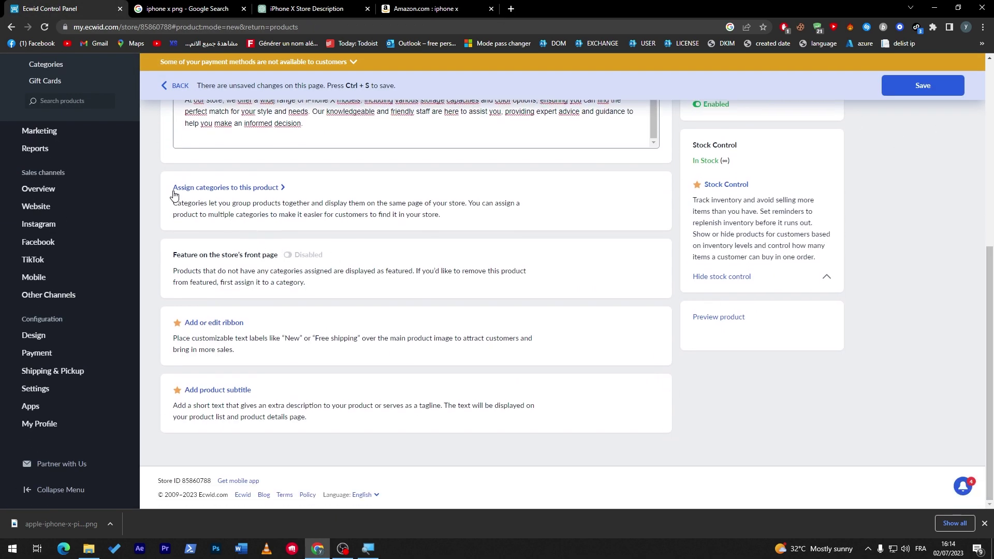
key("super")
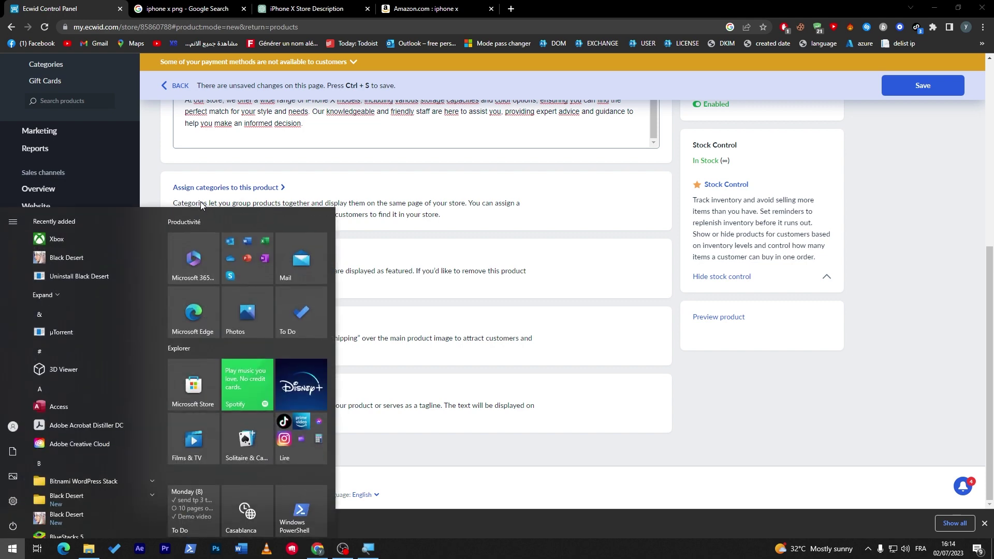
key("super")
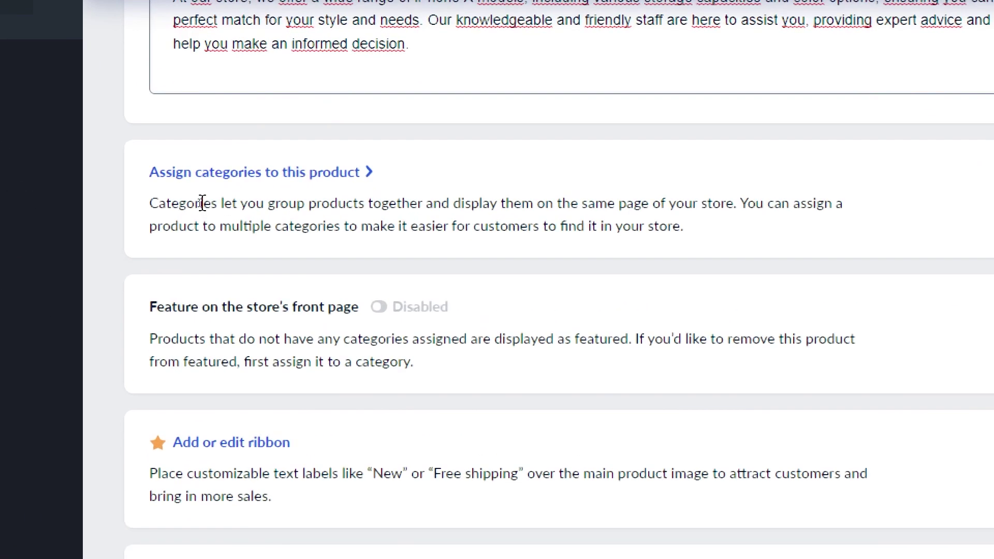
left_click(207, 188)
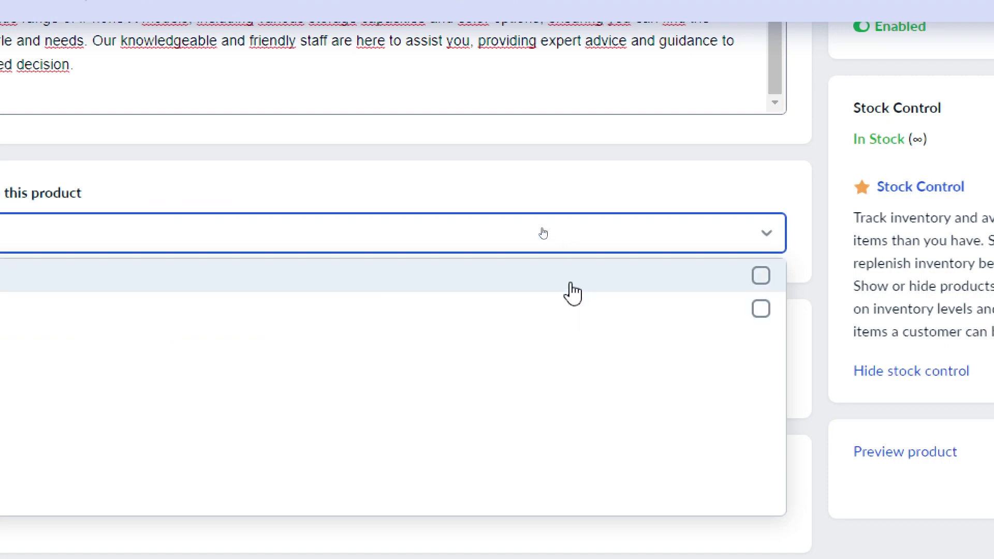
left_click(590, 249)
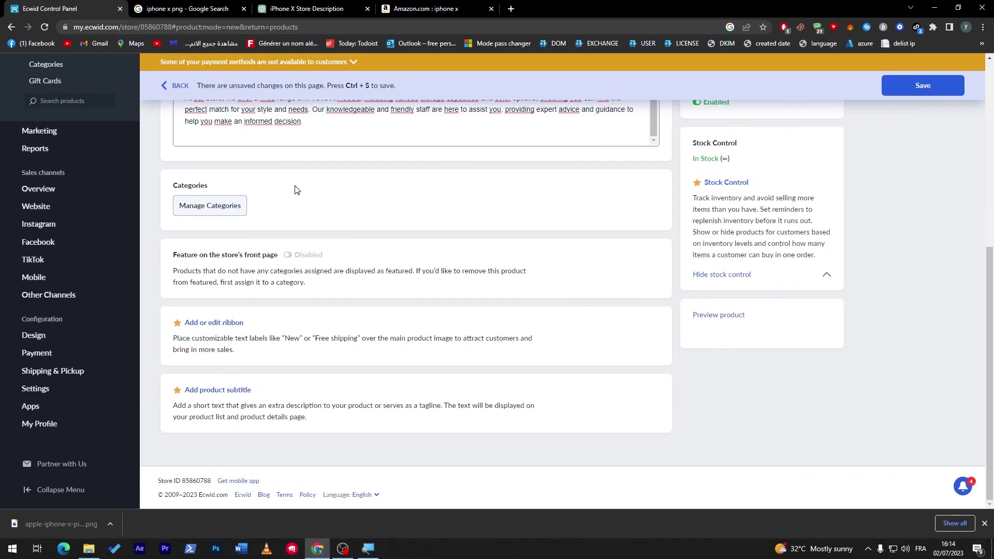
scroll(596, 216, "up", 6)
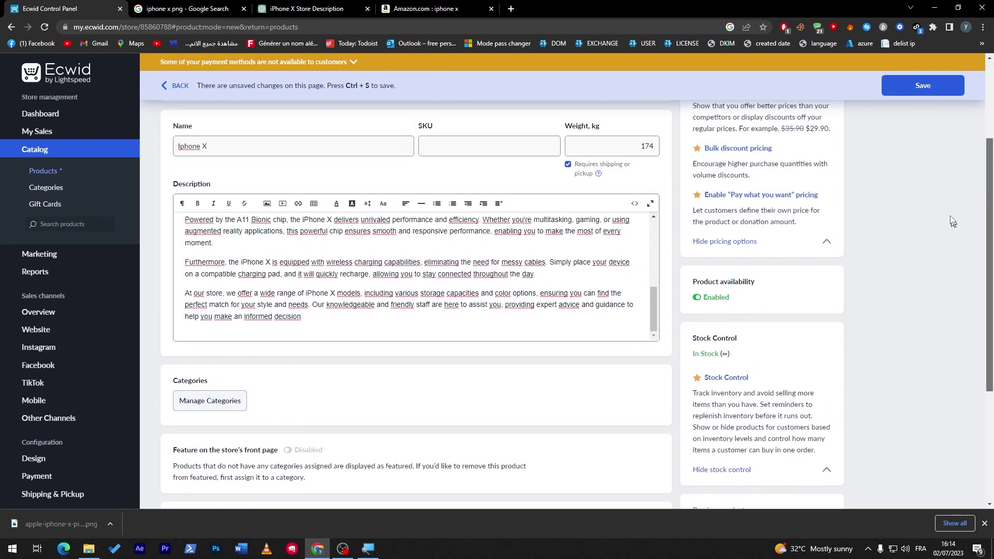
scroll(755, 324, "down", 5)
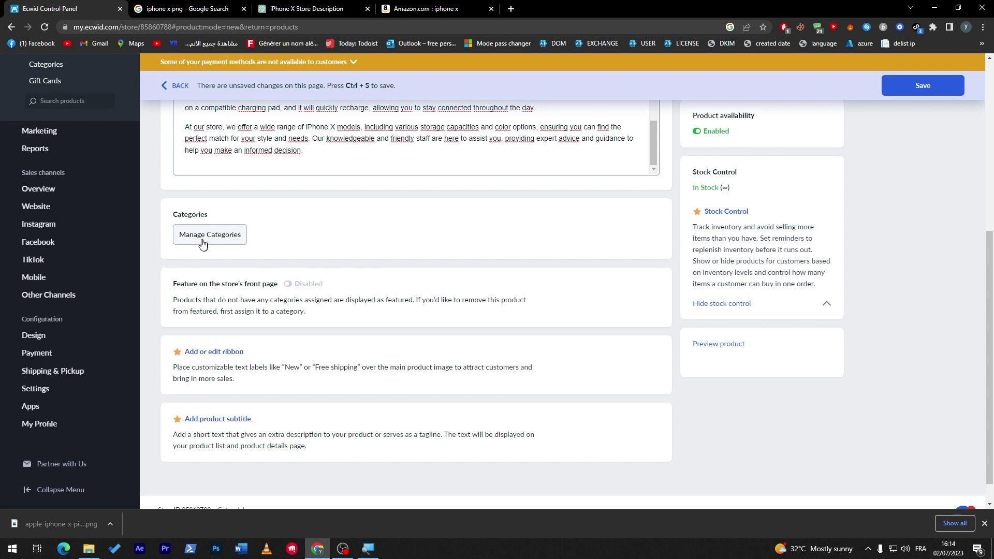
left_click(215, 244)
scroll(305, 132, "up", 4)
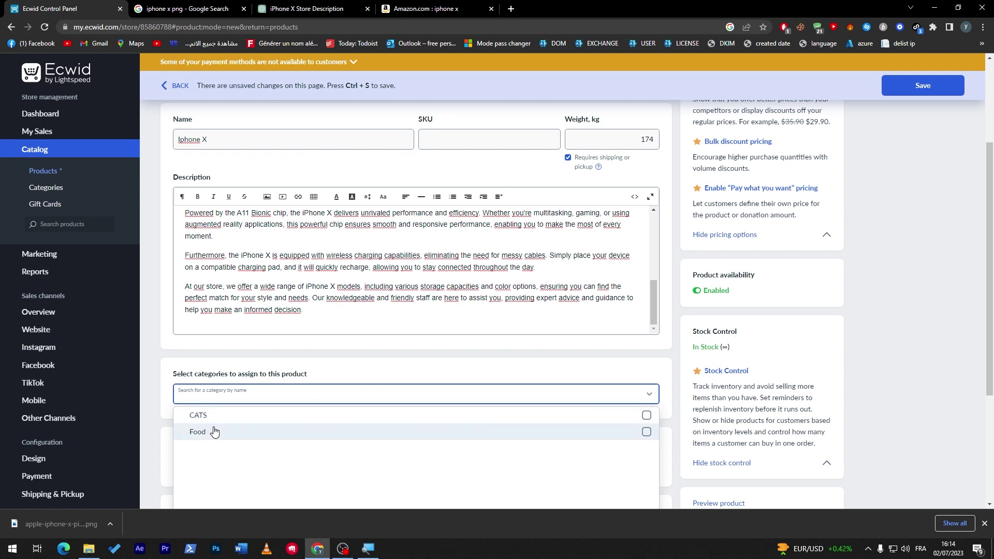
left_click(984, 524)
scroll(979, 220, "up", 3)
- Collapse the product's stock control details
scroll(979, 220, "down", 5)
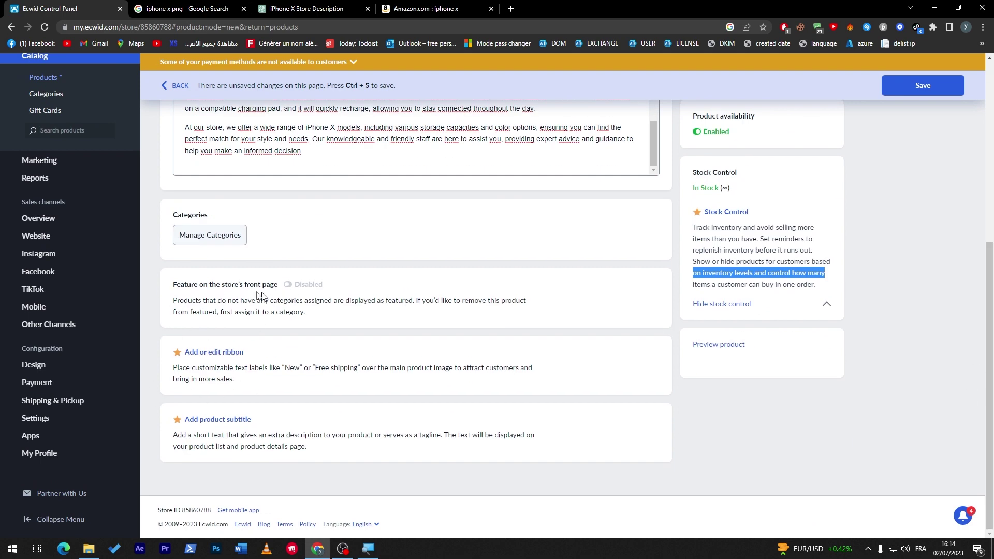
left_click(268, 378)
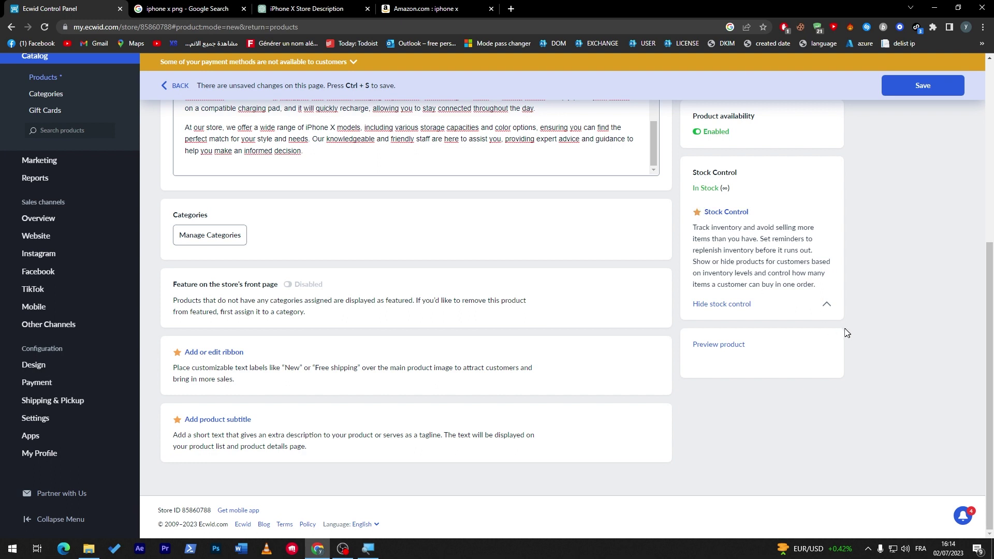
left_click(828, 305)
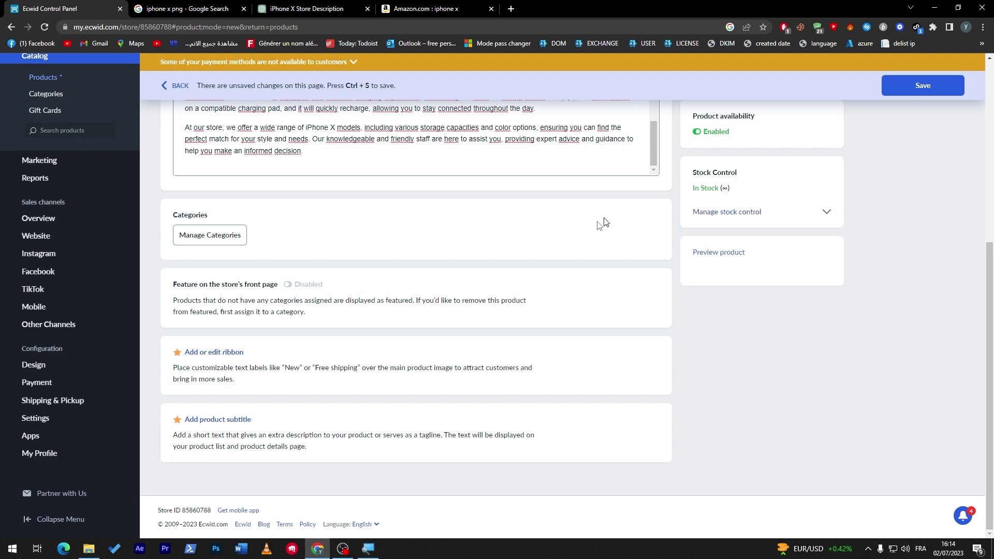
- Set the product's Brand attribute to Apple, leaving the UPC empty
scroll(769, 262, "up", 6)
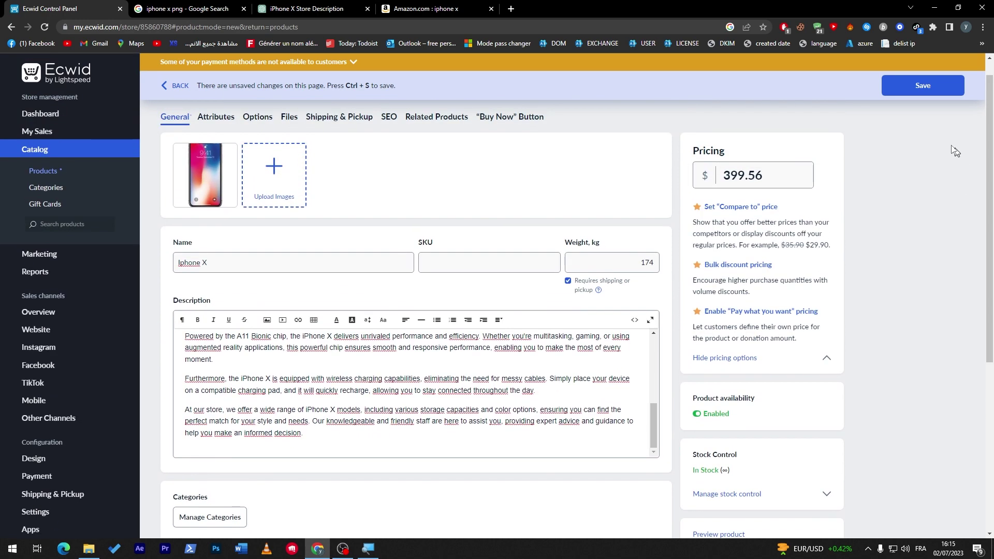
left_click(202, 118)
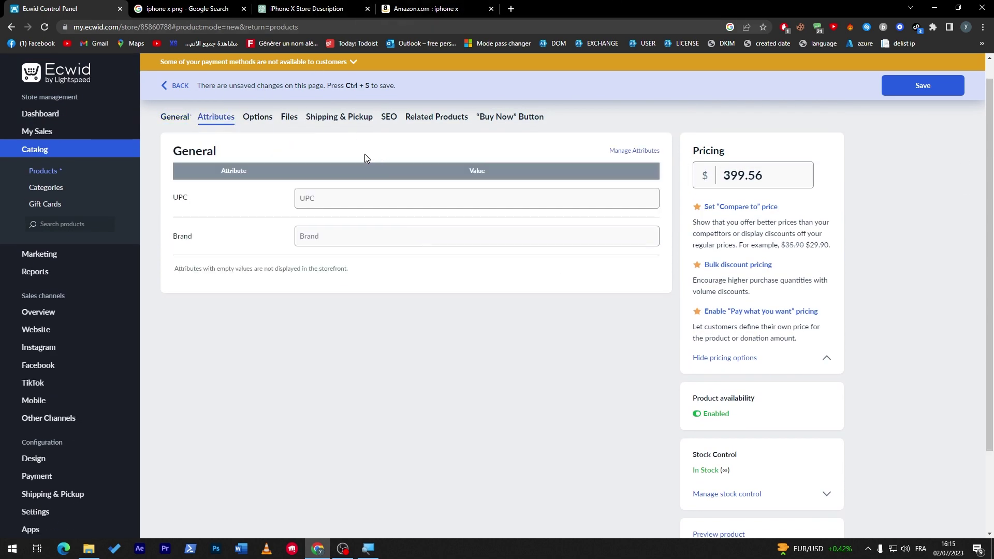
left_click(364, 234)
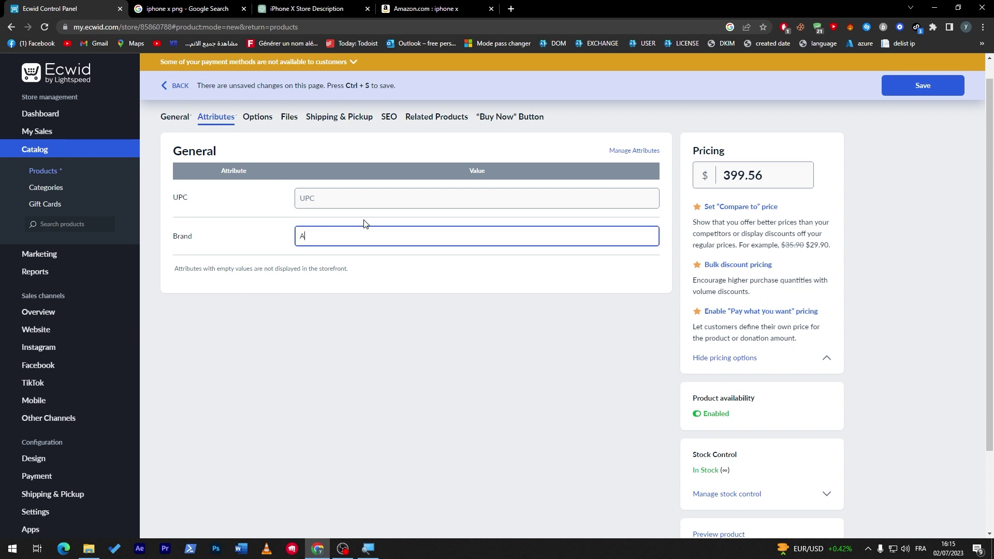
left_click(386, 274)
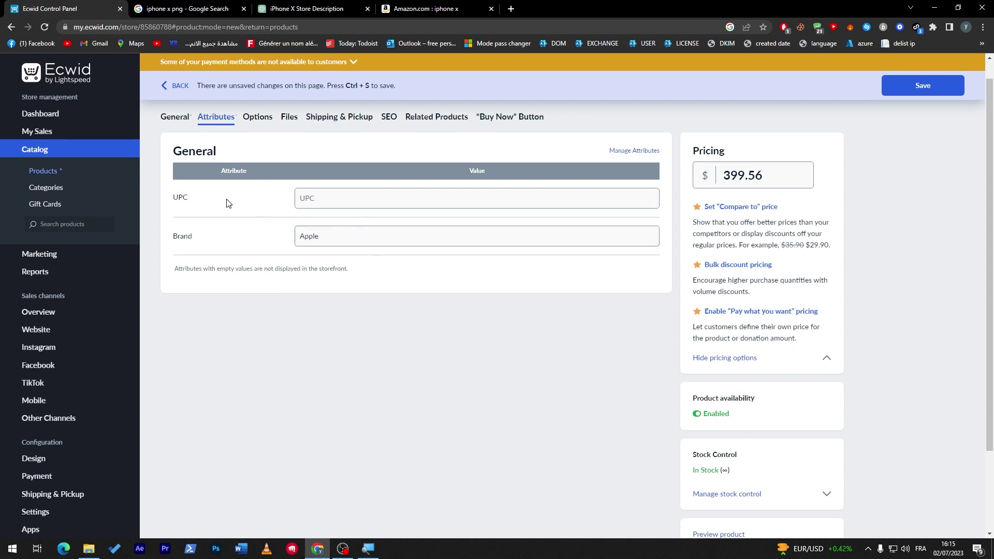
- View the product variations feature, and add a new product option named "Iphone X MAX" with the Size input type
left_click(258, 118)
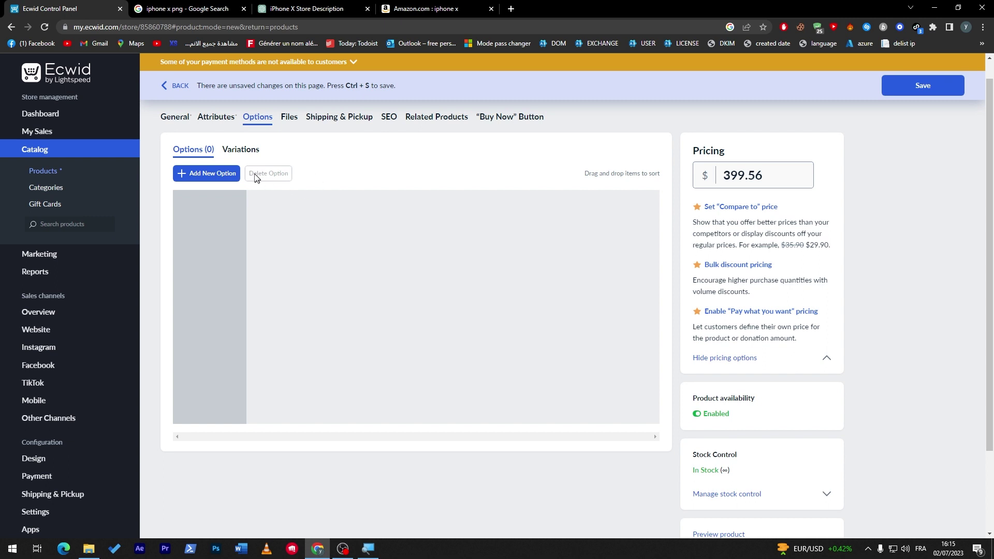
left_click(234, 151)
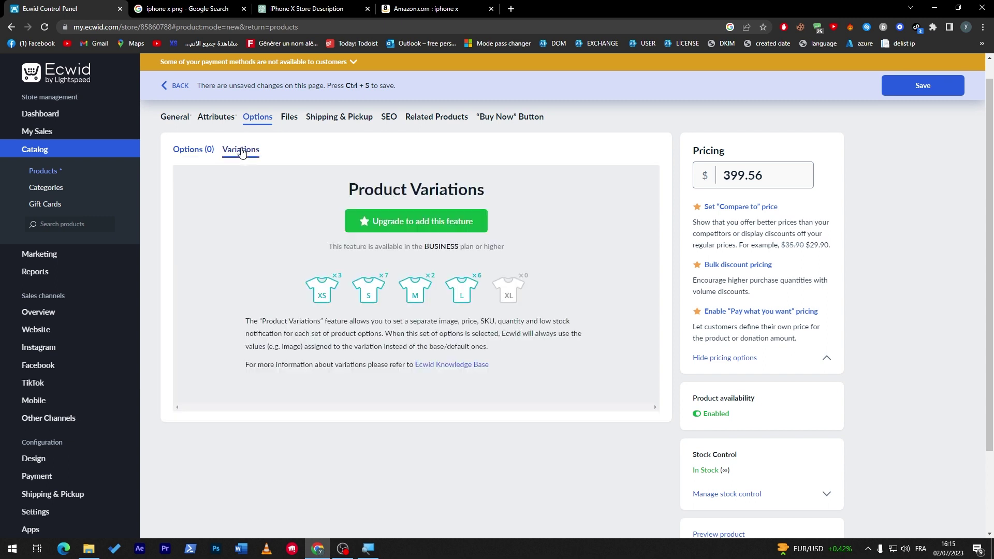
left_click(187, 151)
left_click(210, 173)
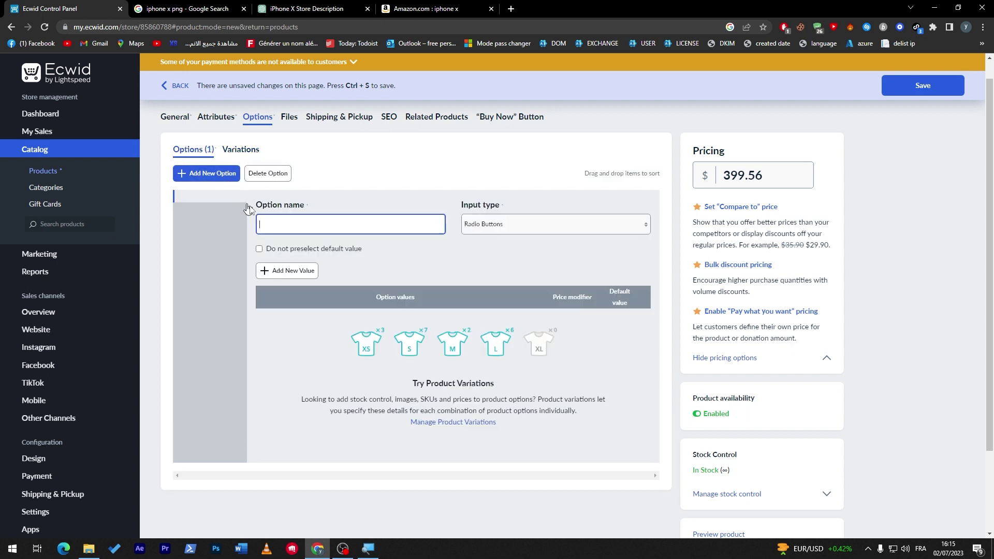
left_click(475, 227)
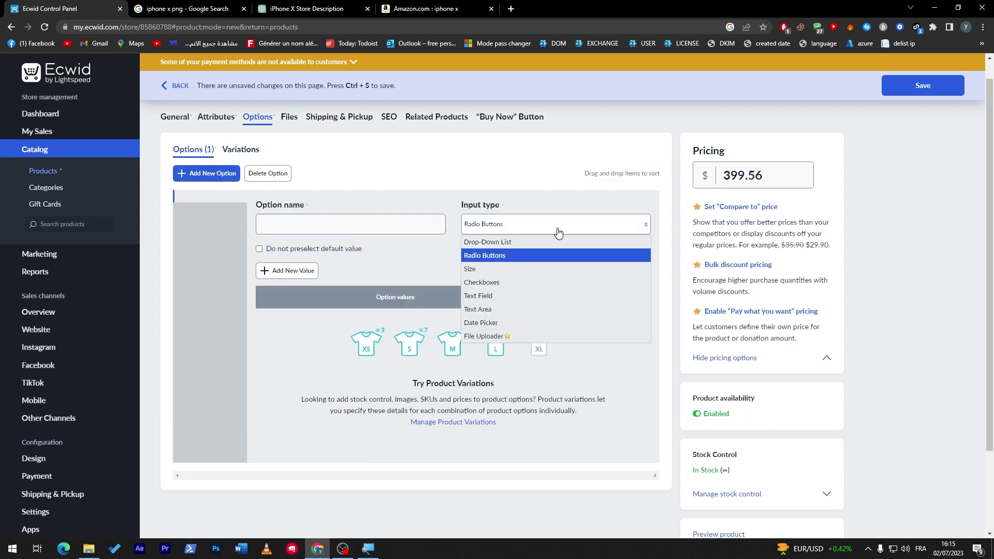
left_click(484, 269)
double_click(266, 224)
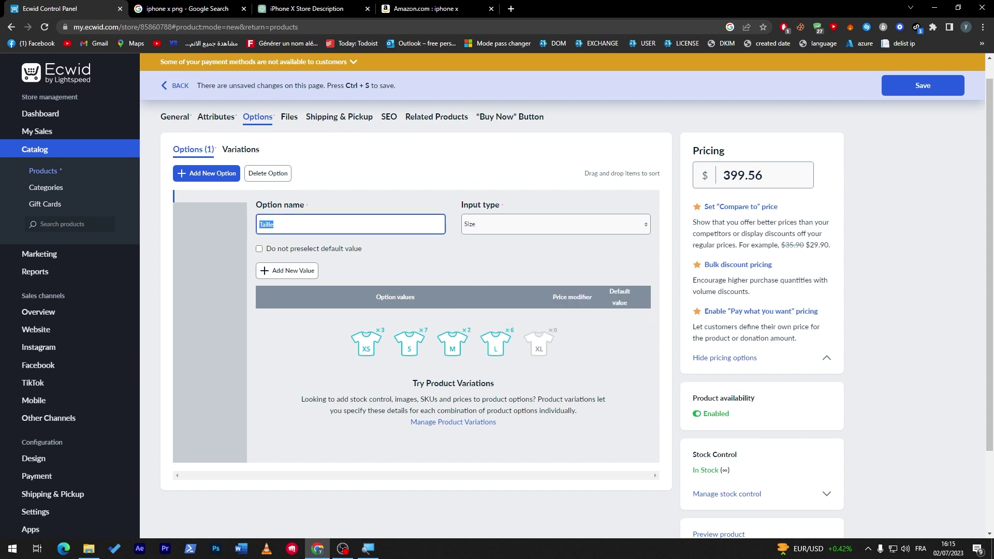
key("BackSpace")
type("Iphone X")
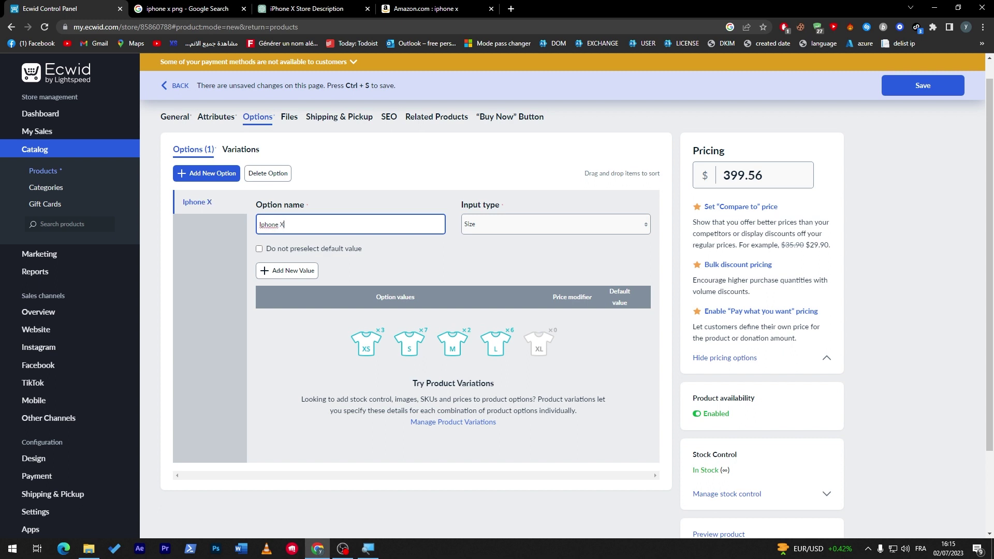
type(" MAX")
left_click(369, 238)
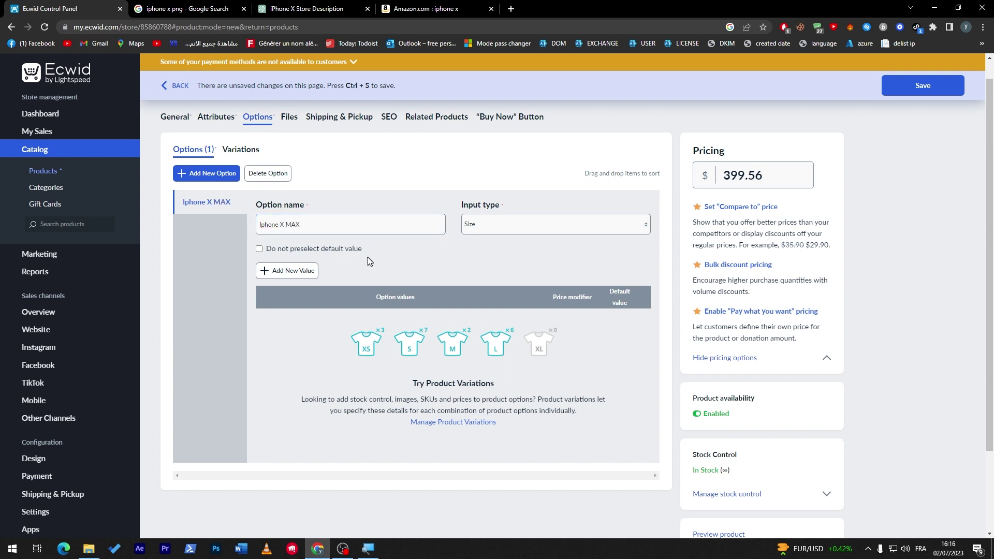
- Add the value 30 to the "Iphone X MAX" option with a + $ price modifier, and save the product
left_click(280, 273)
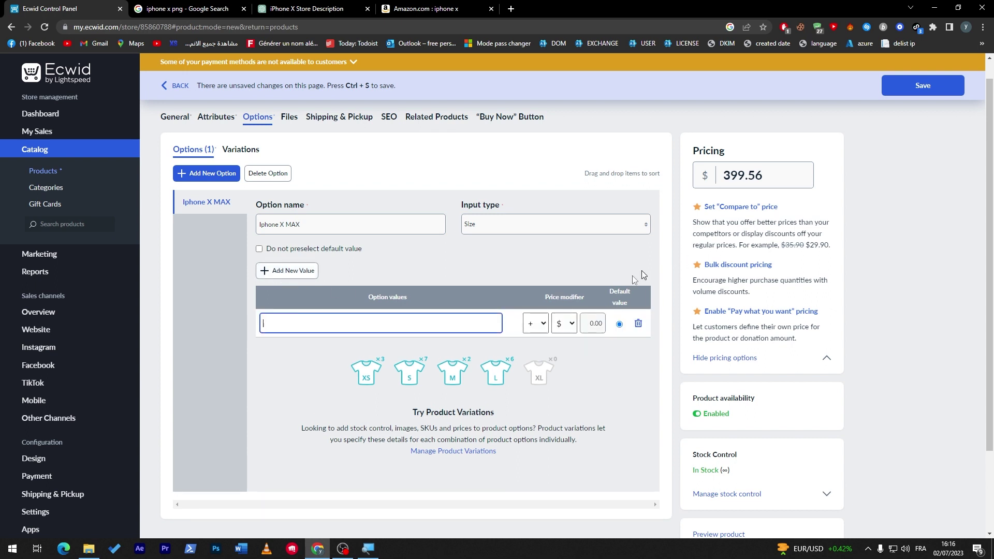
left_click(555, 331)
left_click(560, 342)
left_click(311, 323)
left_click(564, 323)
left_click(564, 343)
left_click(310, 323)
type("30")
left_click(322, 369)
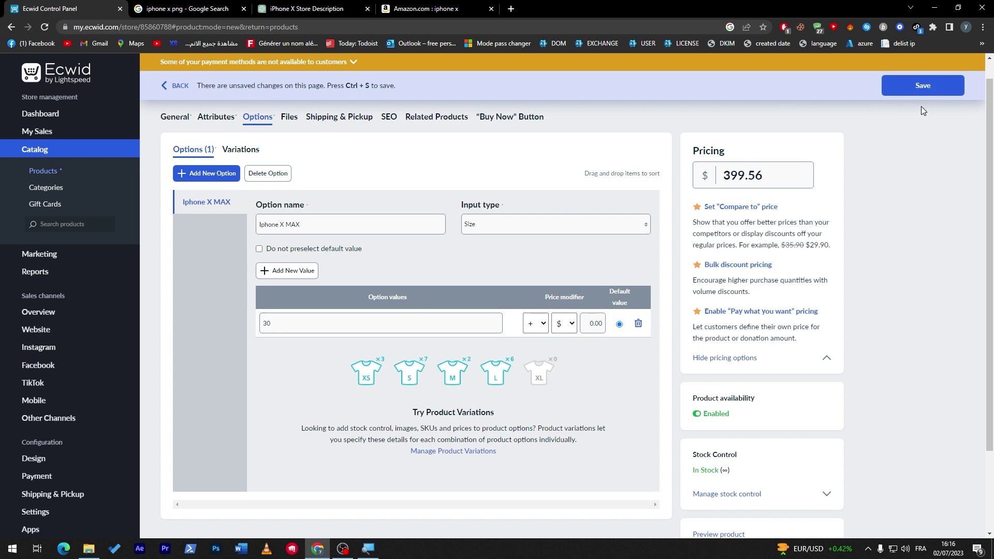
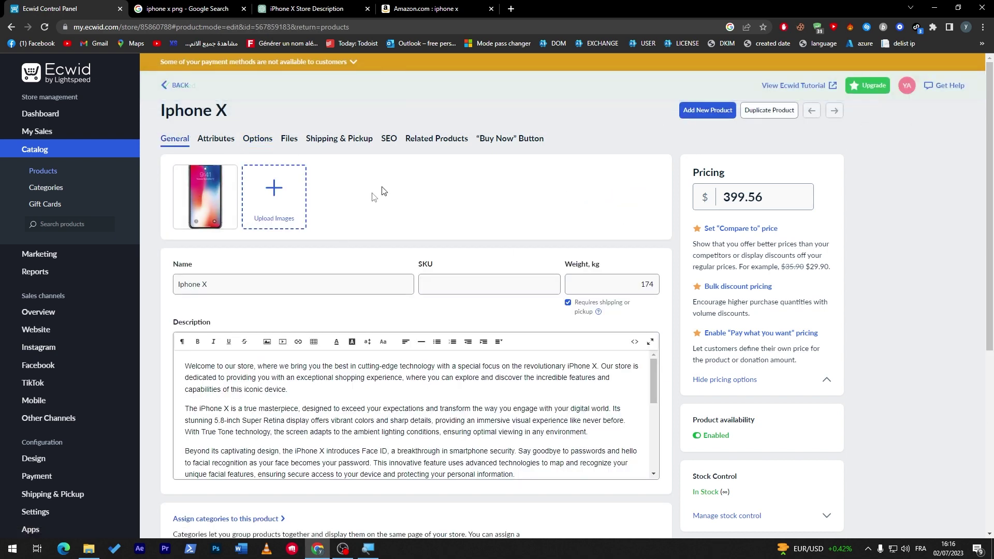
- Review the saved product's Files, Shipping & Pickup and SEO settings, including the available shipping rate choices
left_click(246, 143)
left_click(292, 143)
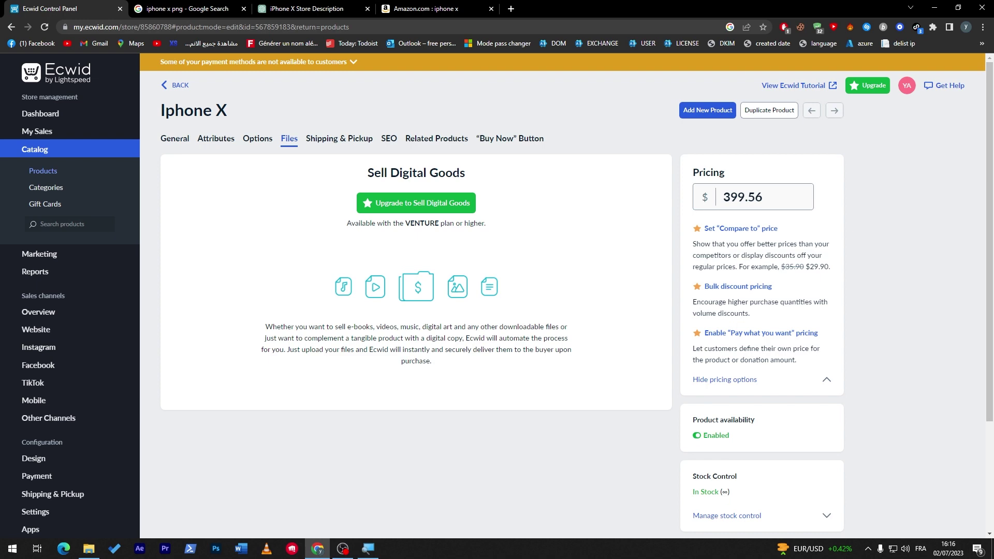
left_click(323, 143)
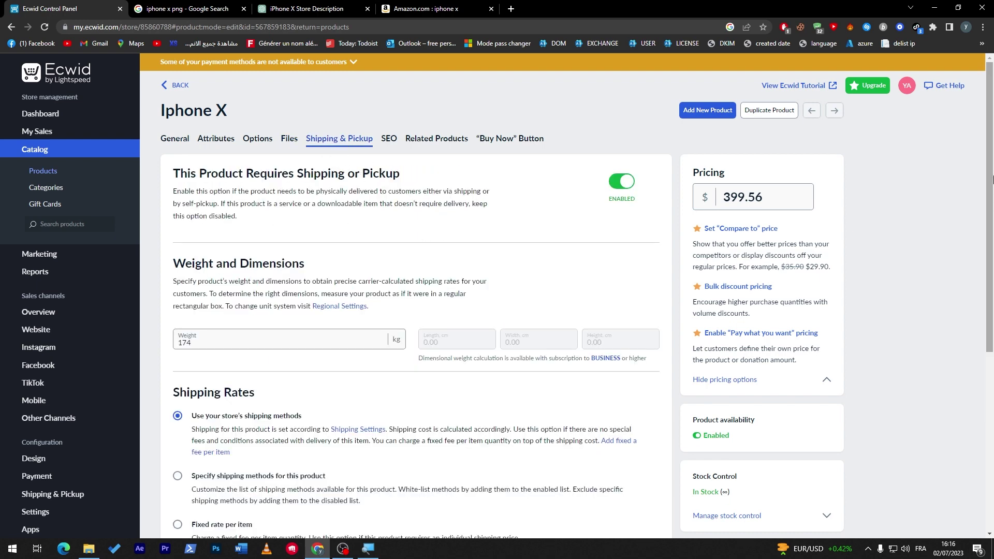
scroll(960, 310, "down", 4)
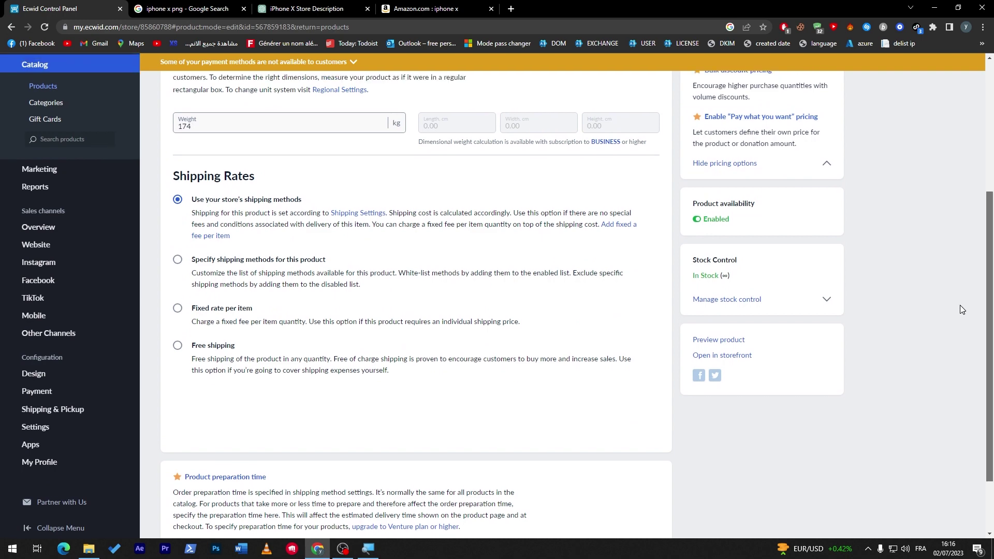
scroll(990, 146, "up", 4)
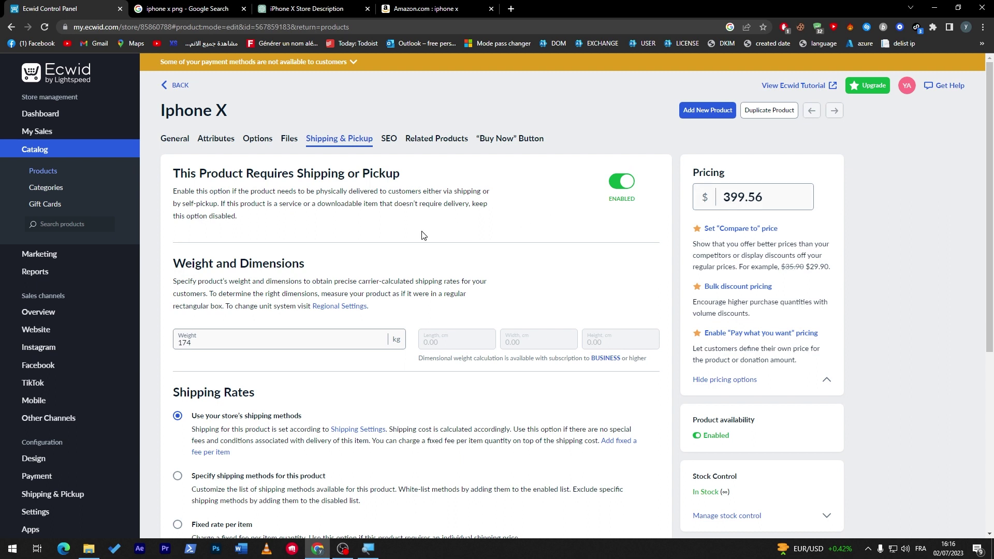
left_click(390, 141)
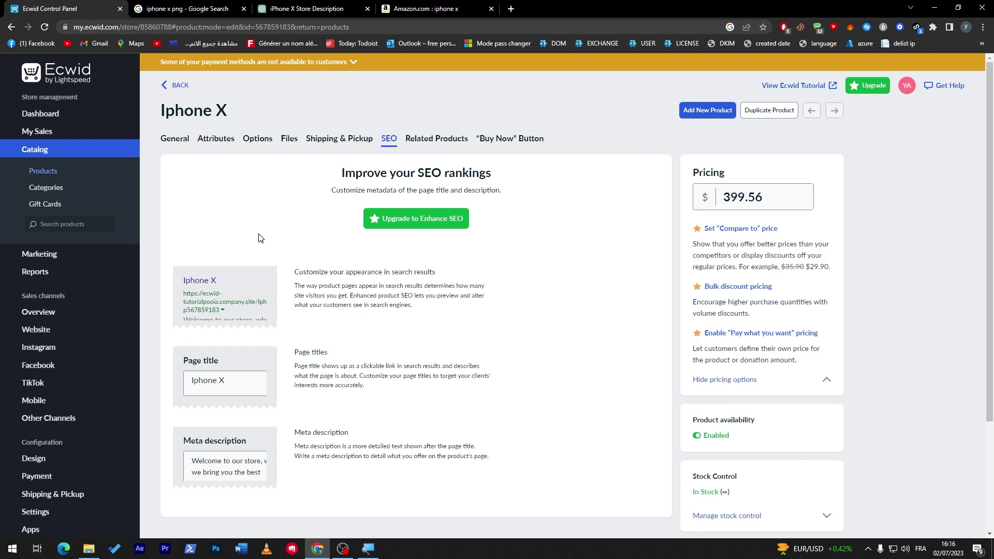
- Enable the related products section for the Iphone X product
left_click(436, 147)
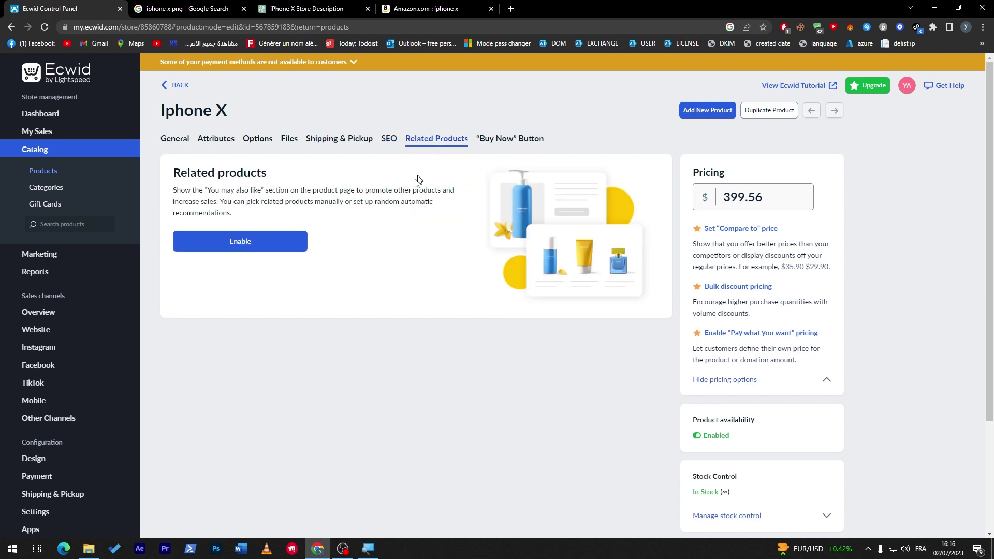
left_click(267, 240)
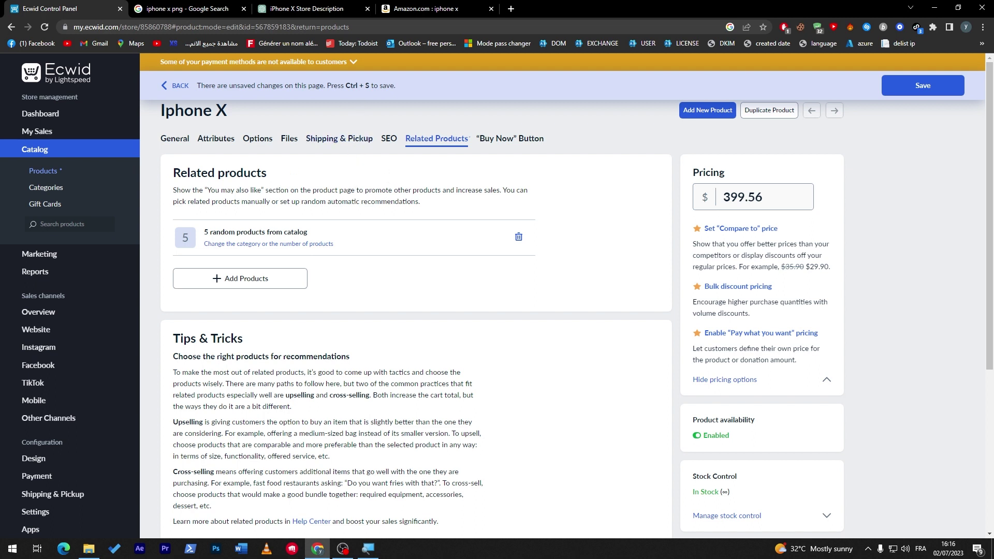
- Open the Buy Now button setup for the Iphone X, discarding unsaved changes, and preview the layouts up to Full-size, 3 columns
left_click(510, 139)
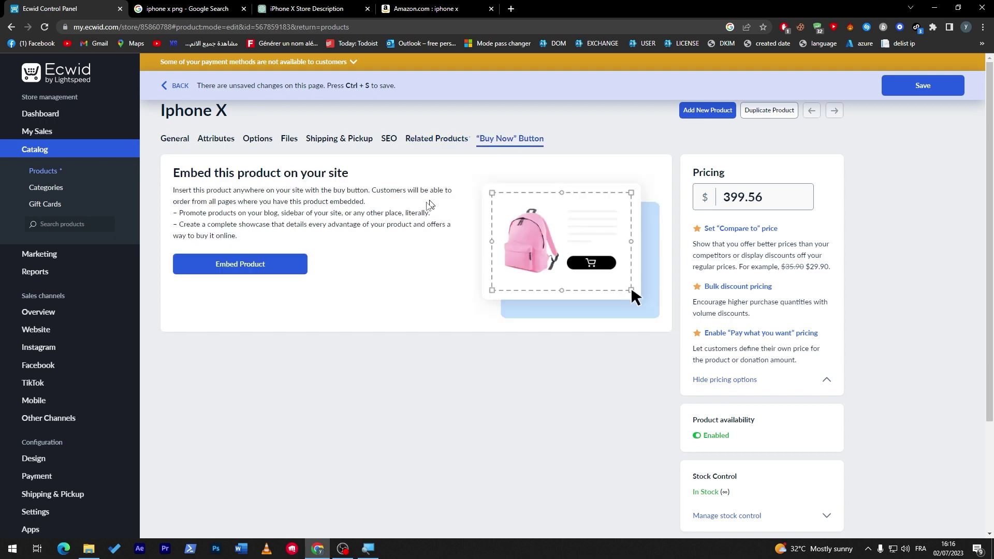
left_click(288, 263)
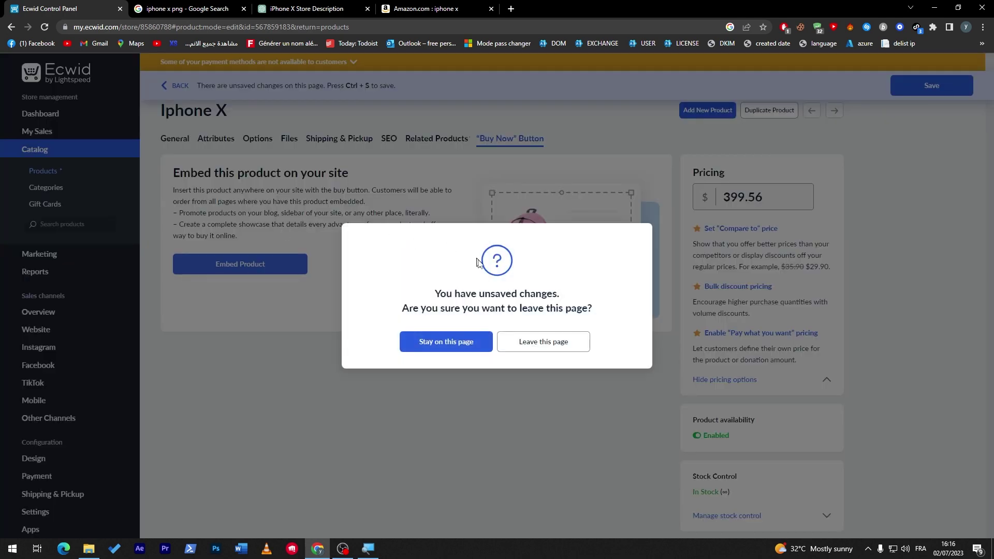
left_click(552, 350)
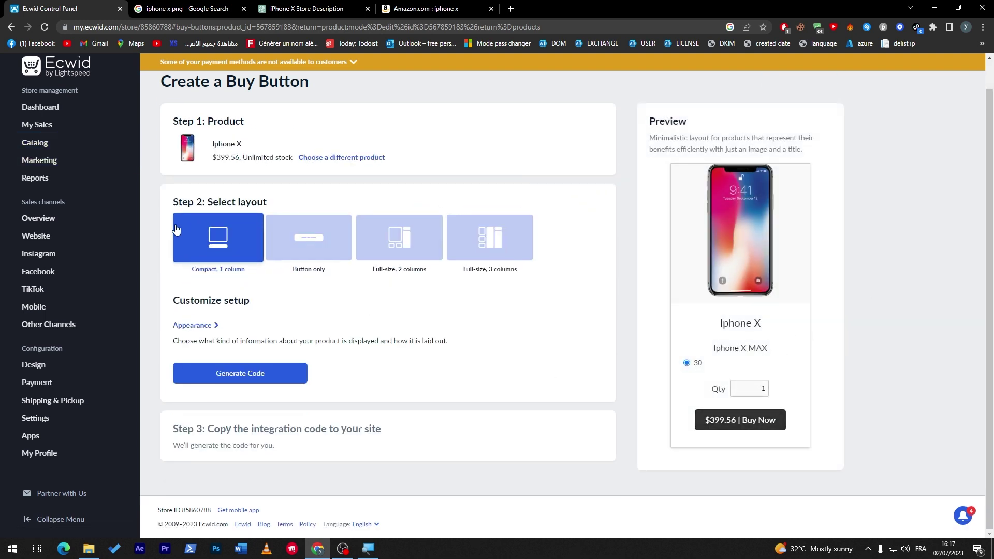
left_click(308, 239)
left_click(386, 241)
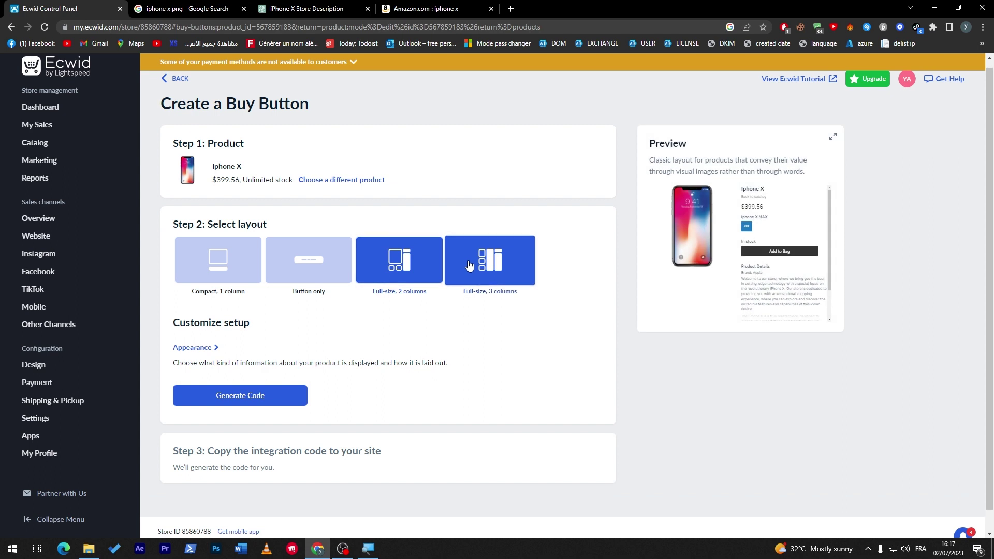
left_click(481, 262)
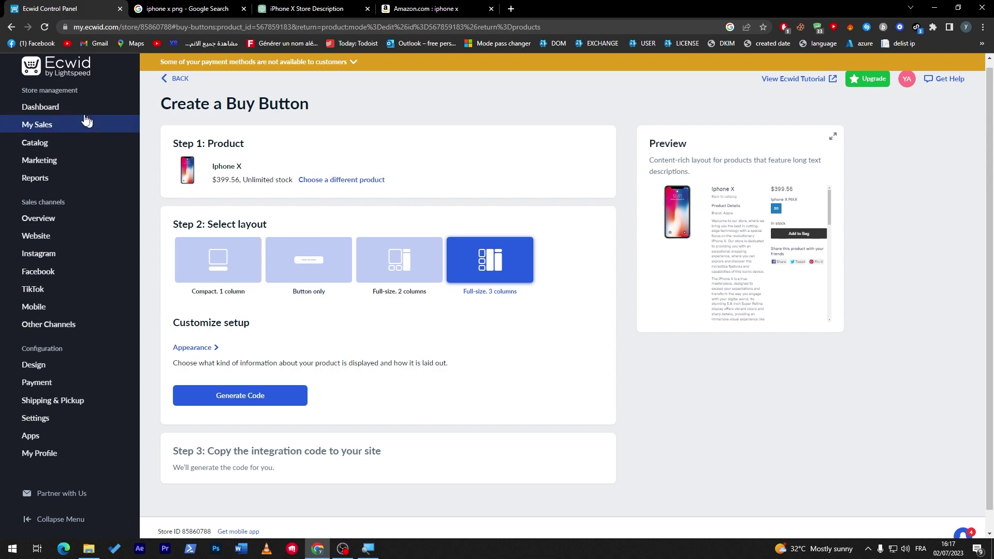
- Open the live storefront from the dashboard, reload it, and open the Iphone X product from the featured products
left_click(40, 107)
mouse_move(77, 131)
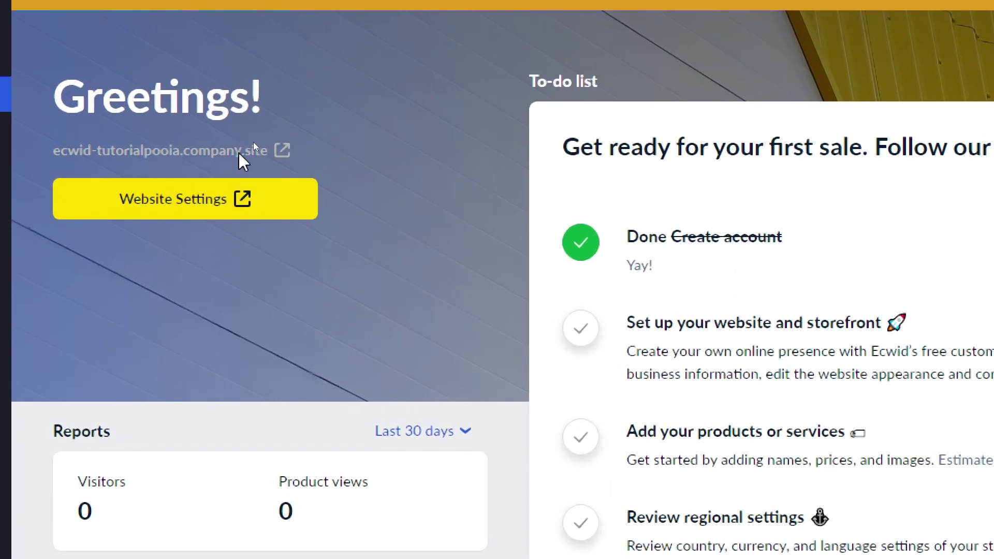
left_click(238, 152)
left_click(197, 9)
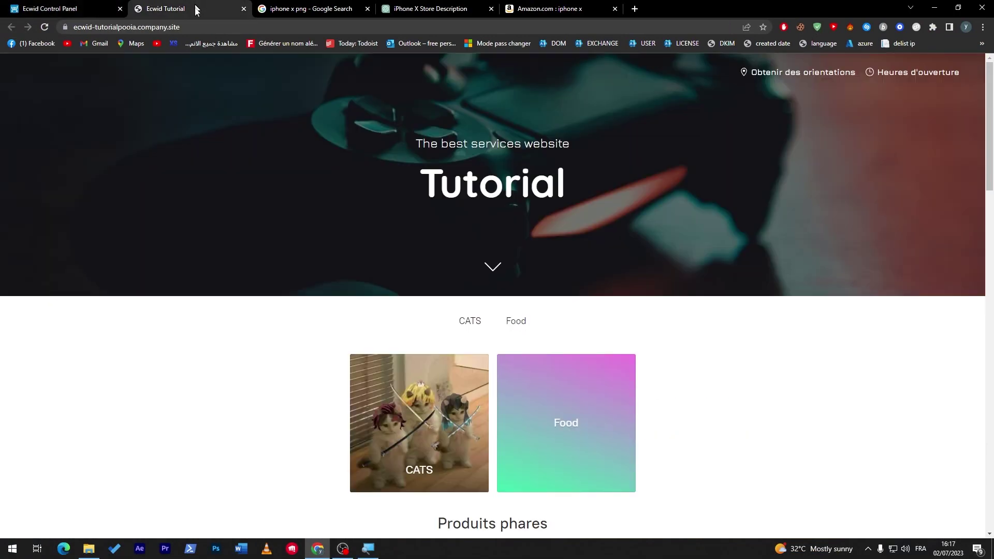
scroll(464, 244, "down", 10)
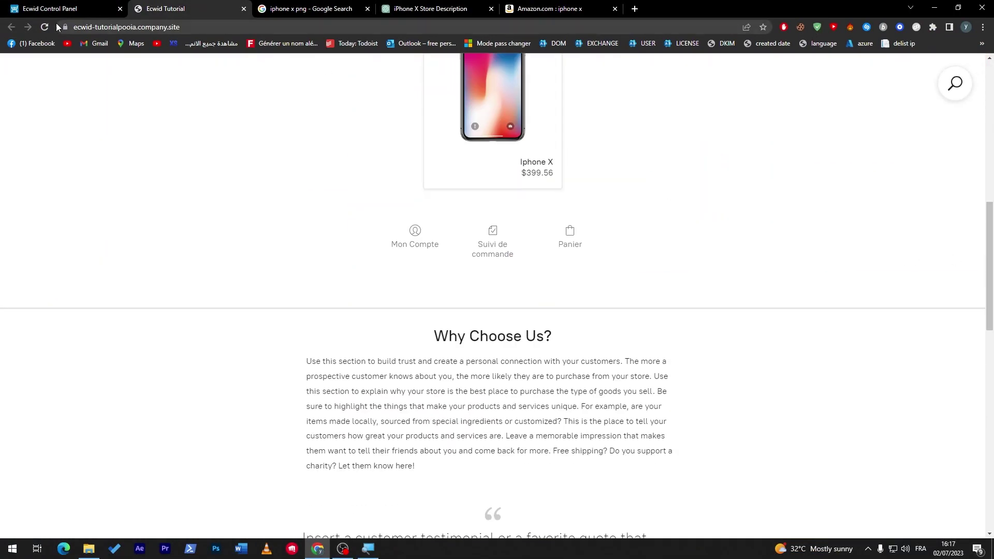
left_click(45, 27)
scroll(491, 187, "down", 5)
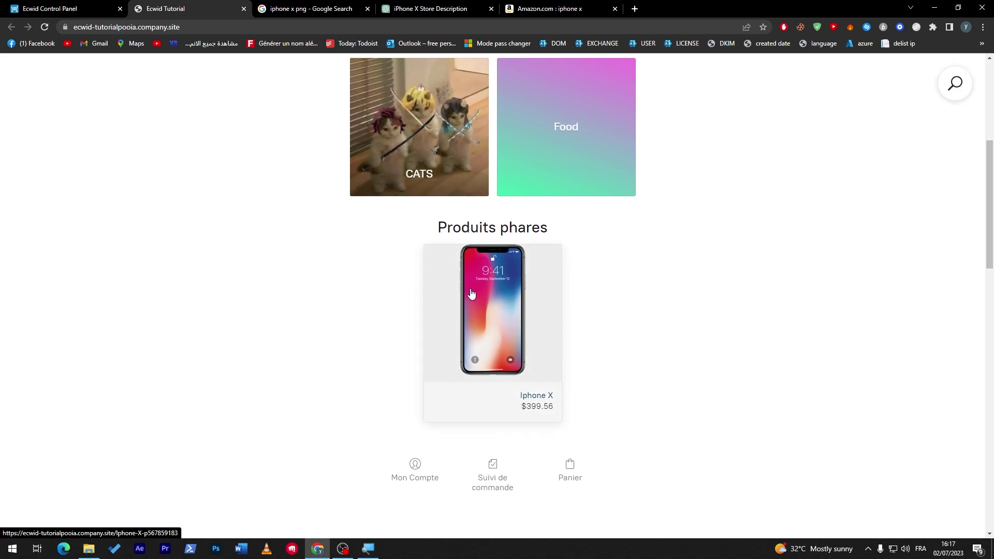
left_click(510, 303)
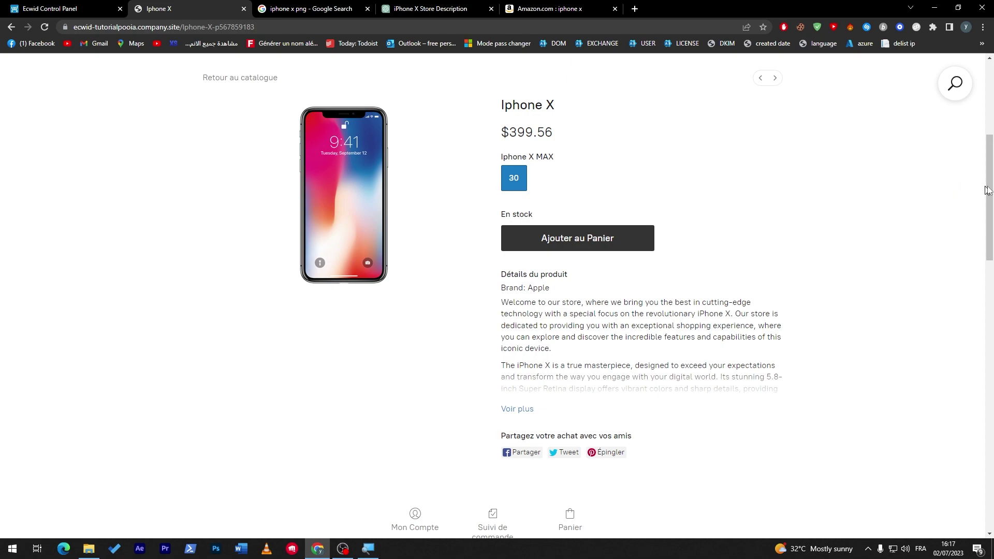
- Review the Iphone X storefront page, expanding the full description and looking through the product details and remaining page sections
scroll(973, 190, "down", 8)
scroll(931, 178, "up", 10)
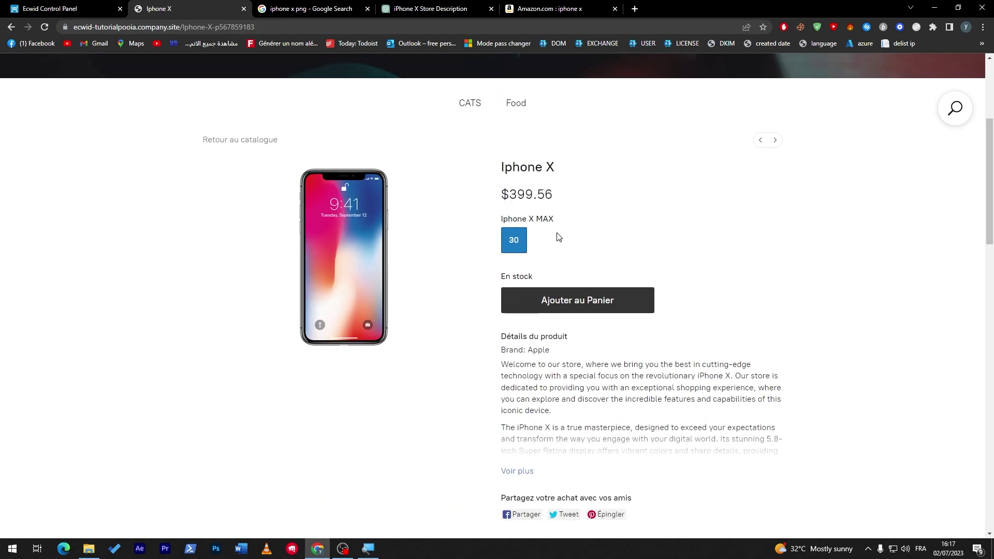
left_click(524, 472)
left_click_drag(990, 160, 981, 338)
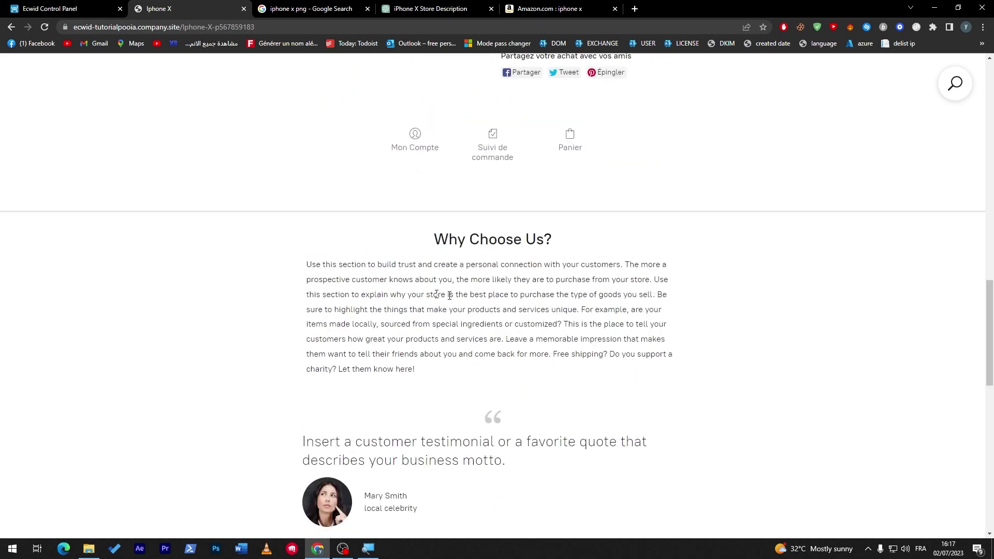
scroll(627, 304, "down", 15)
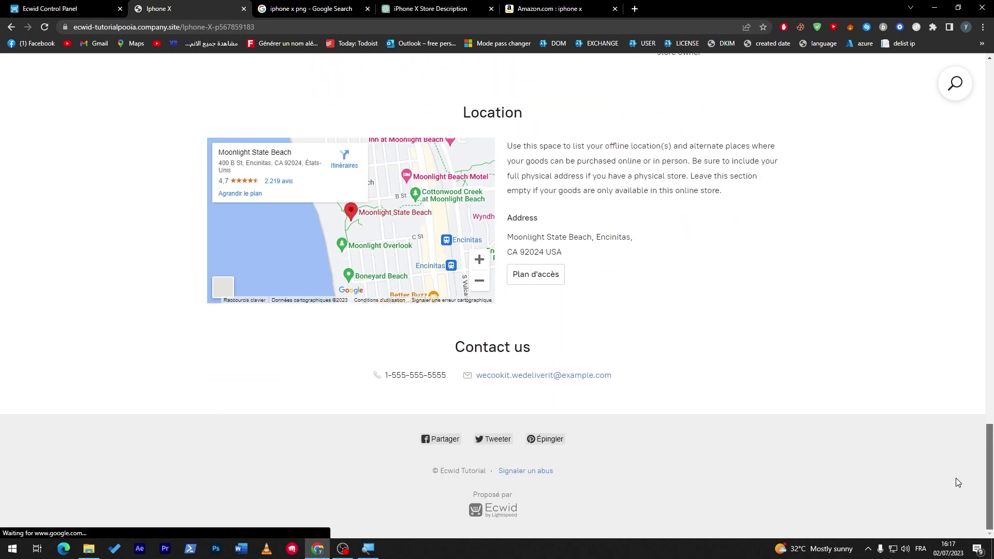
scroll(958, 480, "up", 20)
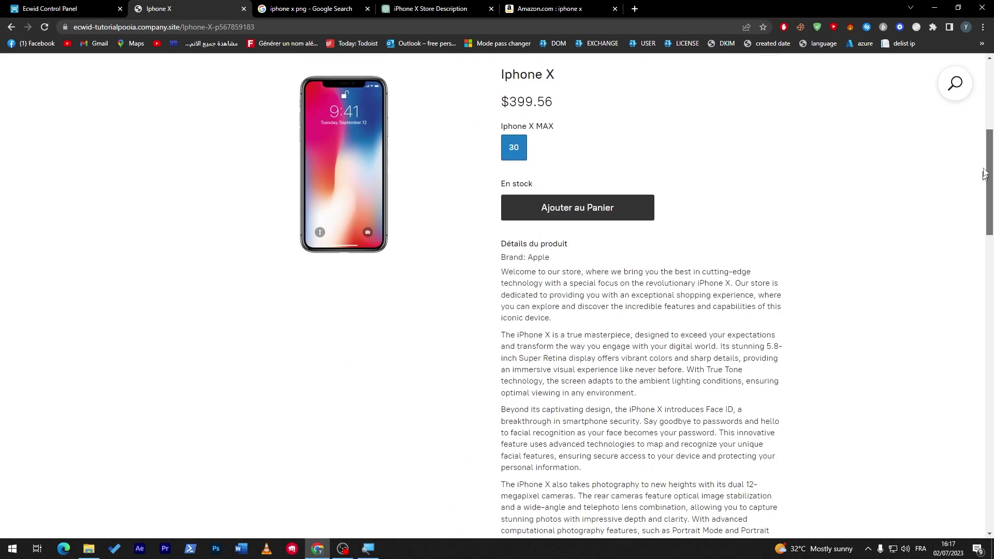
scroll(989, 129, "down", 1)
scroll(990, 129, "up", 2)
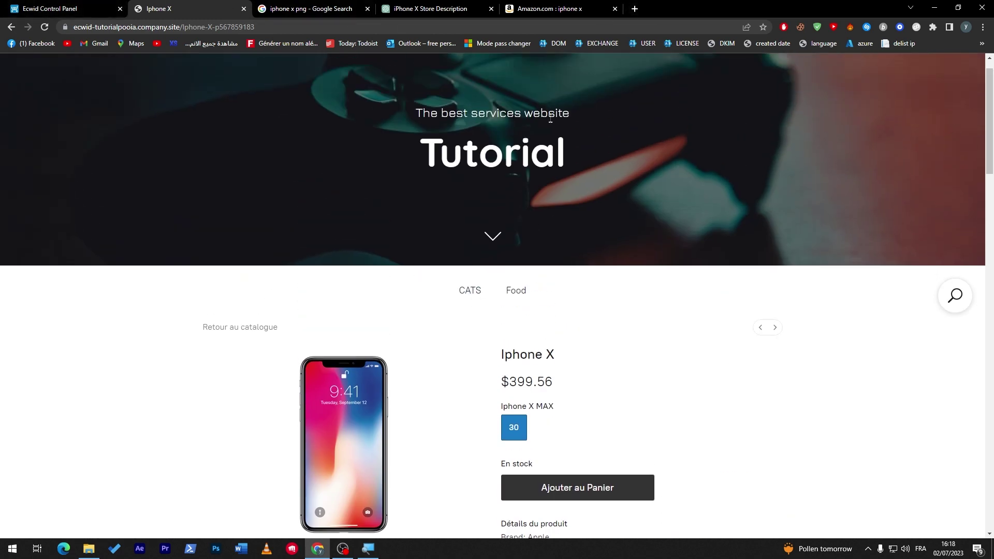
scroll(792, 129, "down", 2)
scroll(436, 288, "up", 1)
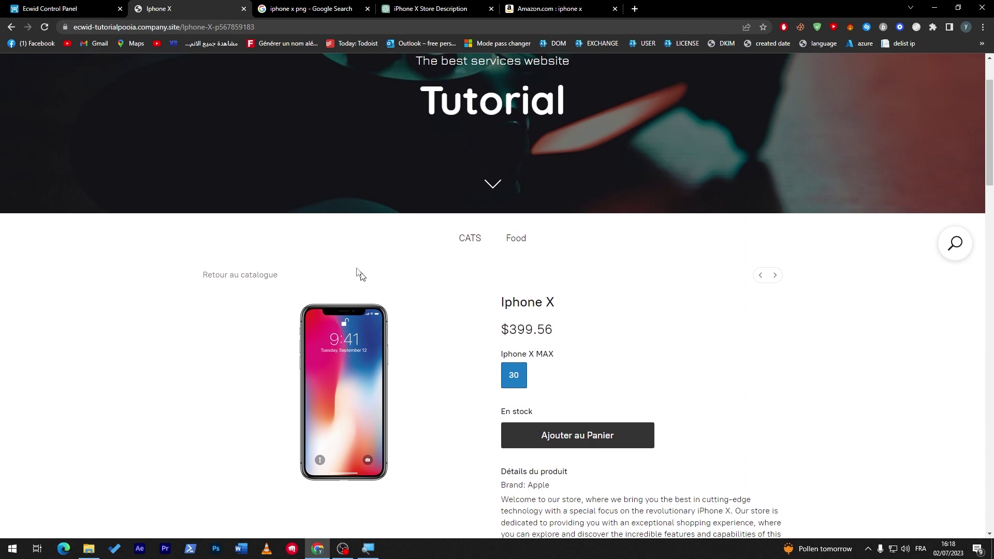
- Switch back to the Ecwid Control Panel, open the catalog's categories, and try to add a root category
left_click(43, 5)
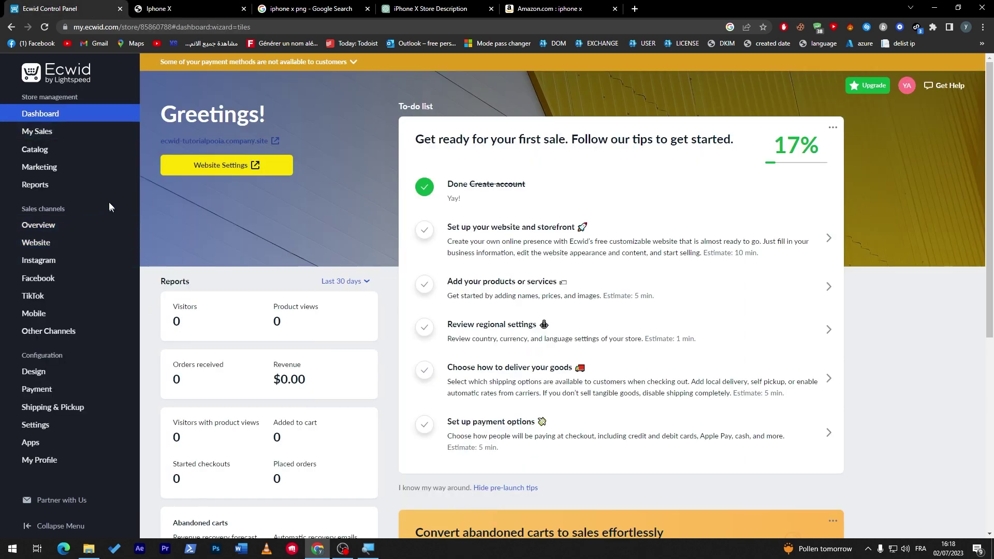
left_click(43, 150)
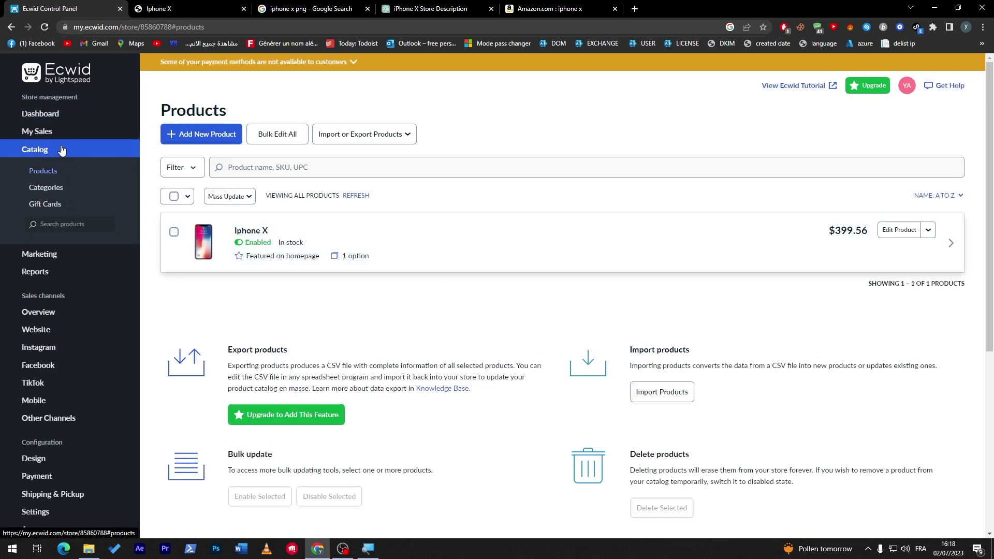
mouse_move(60, 131)
left_click(28, 233)
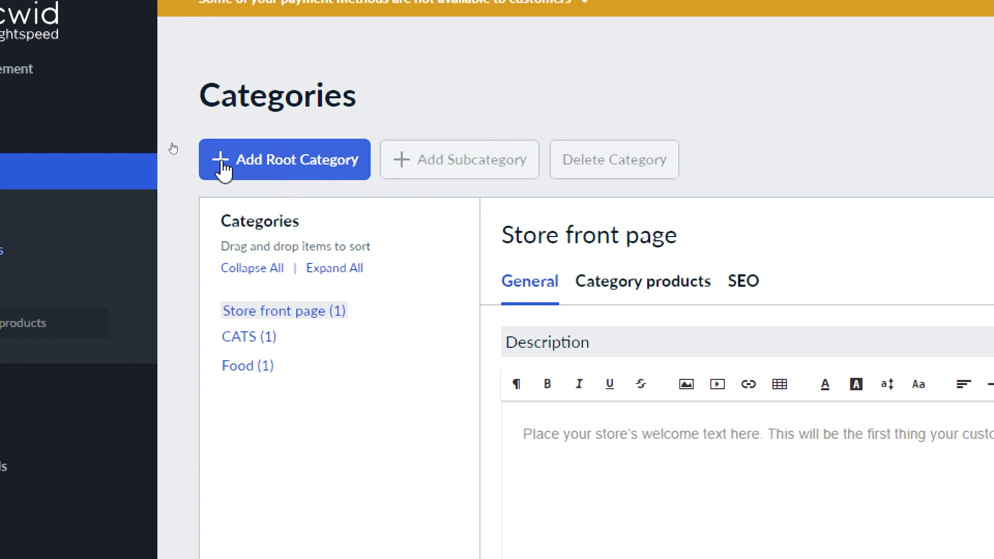
left_click(287, 171)
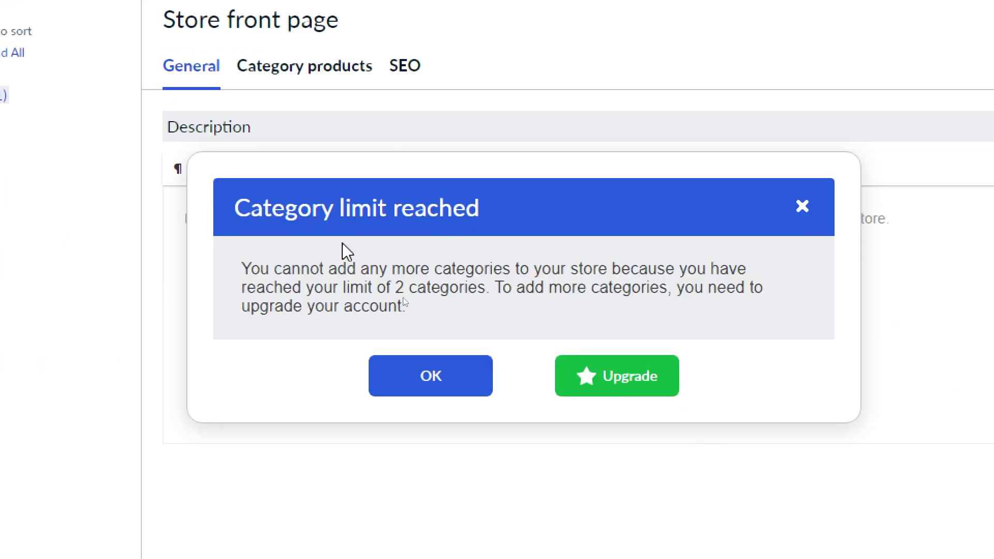
left_click(416, 387)
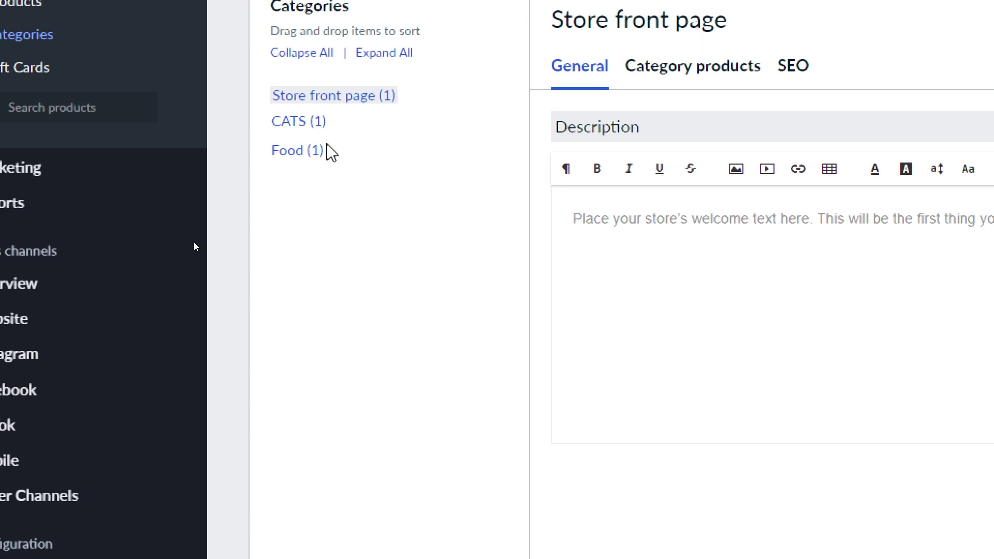
- Delete the Food category from the store
left_click(295, 151)
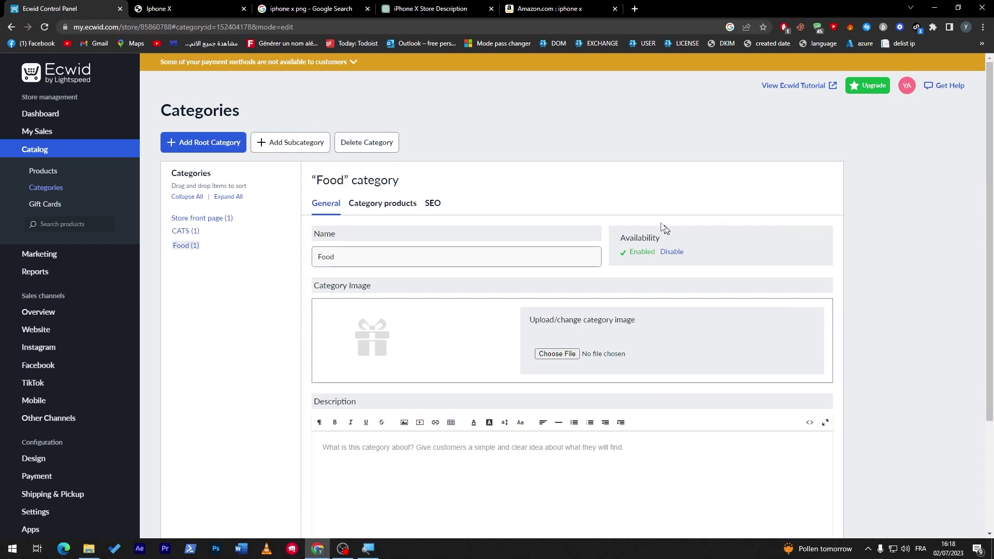
left_click(383, 145)
left_click(455, 339)
- Add a new root category named "Mobile Phone" and save it
left_click(203, 142)
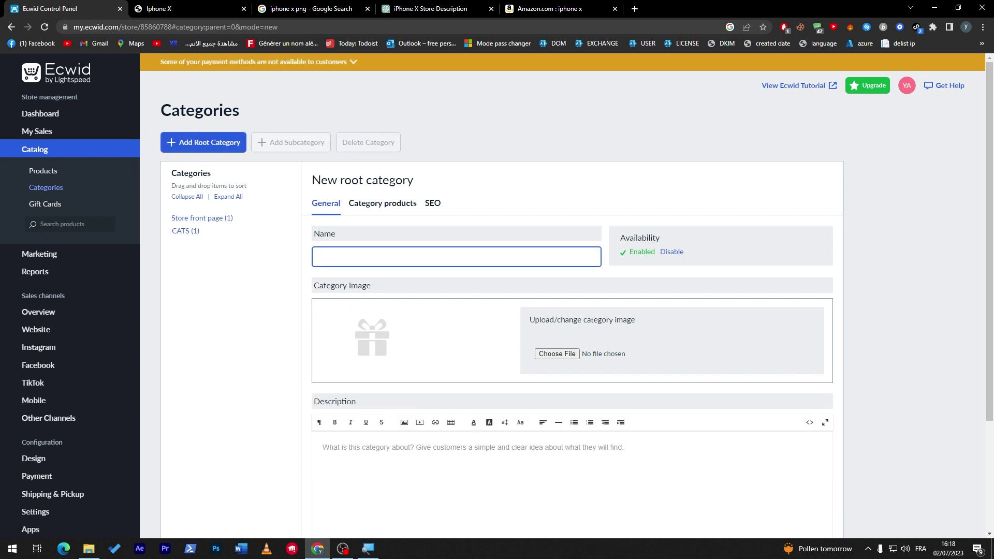
type("t")
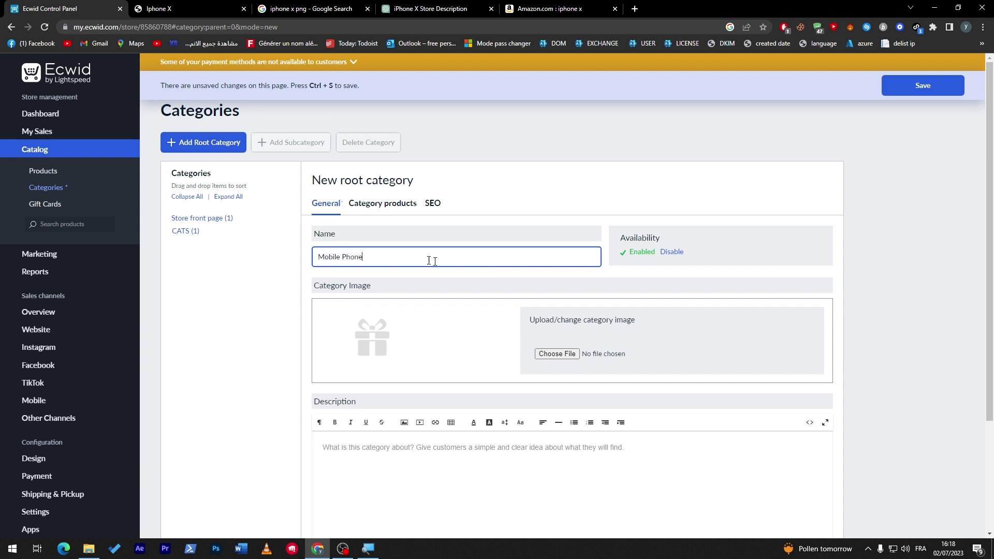
key("ctrl+s")
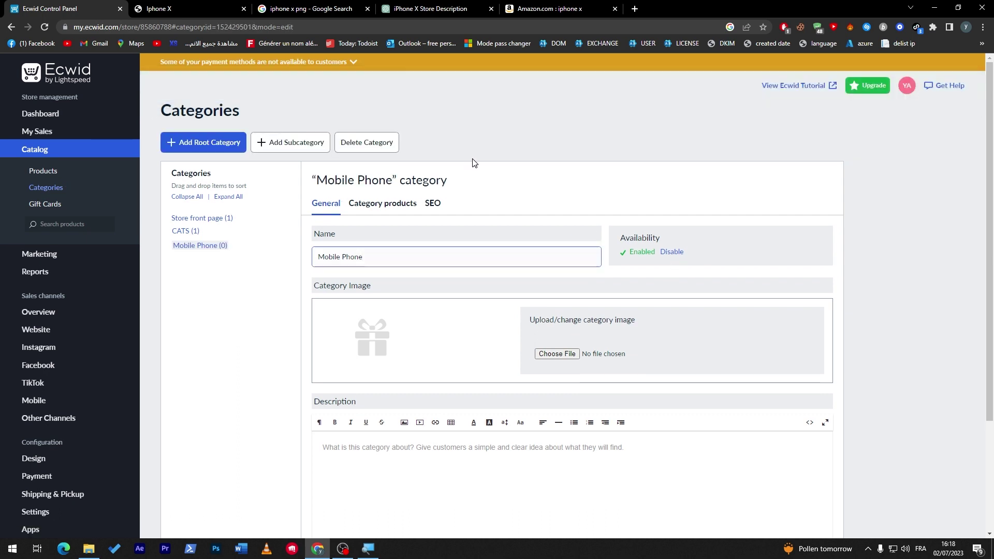
- Switch to the storefront, reload it, and check the category links and category tiles on its home page
left_click(221, 9)
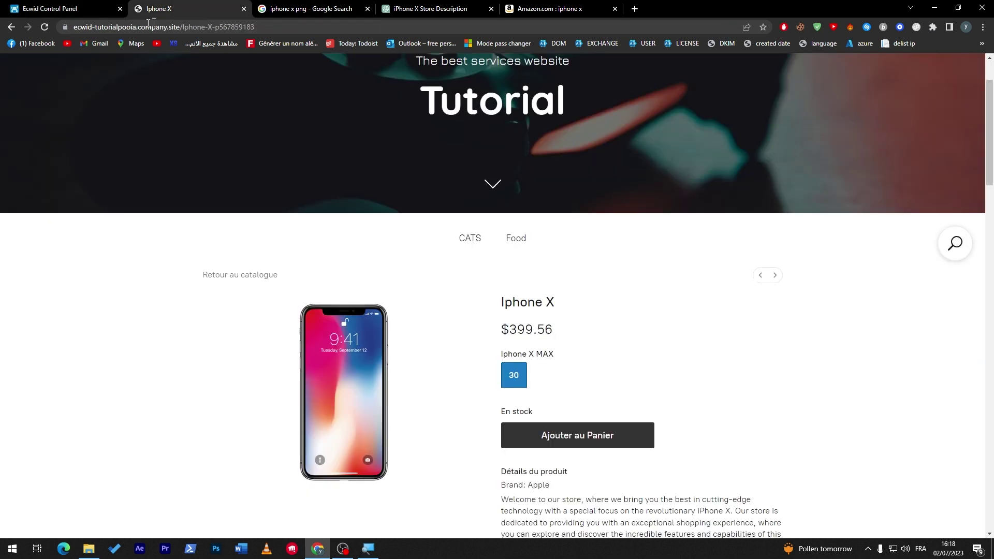
left_click(45, 27)
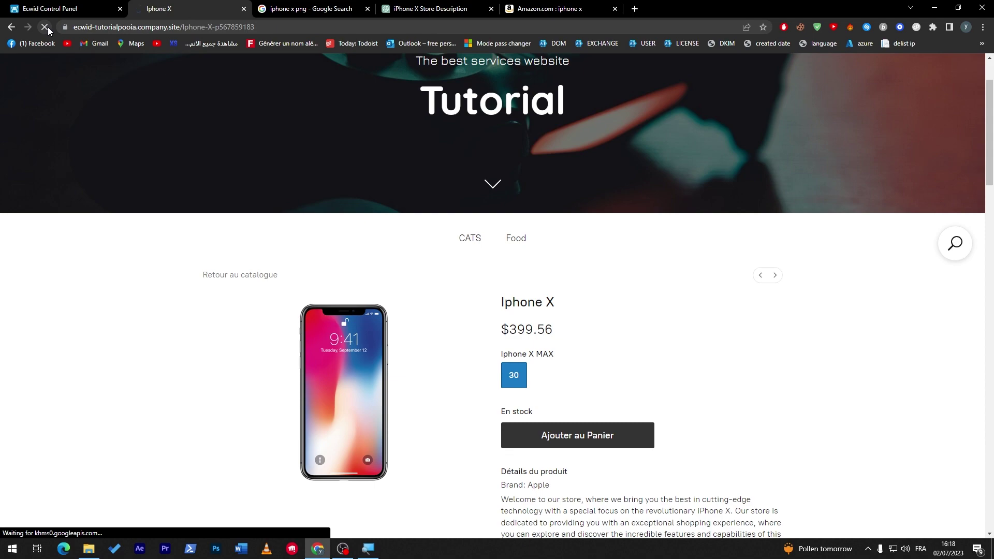
scroll(777, 233, "down", 8)
scroll(725, 156, "up", 12)
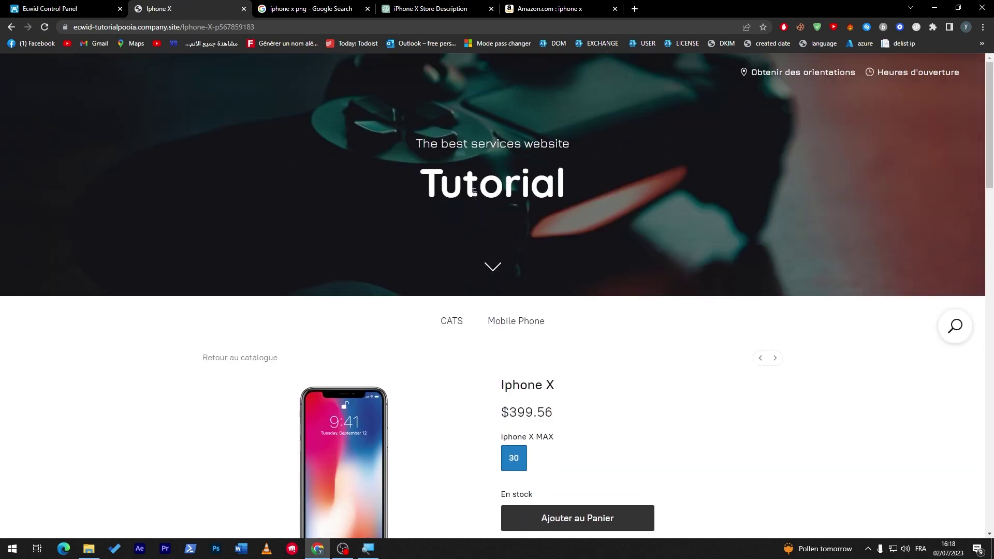
left_click(555, 192)
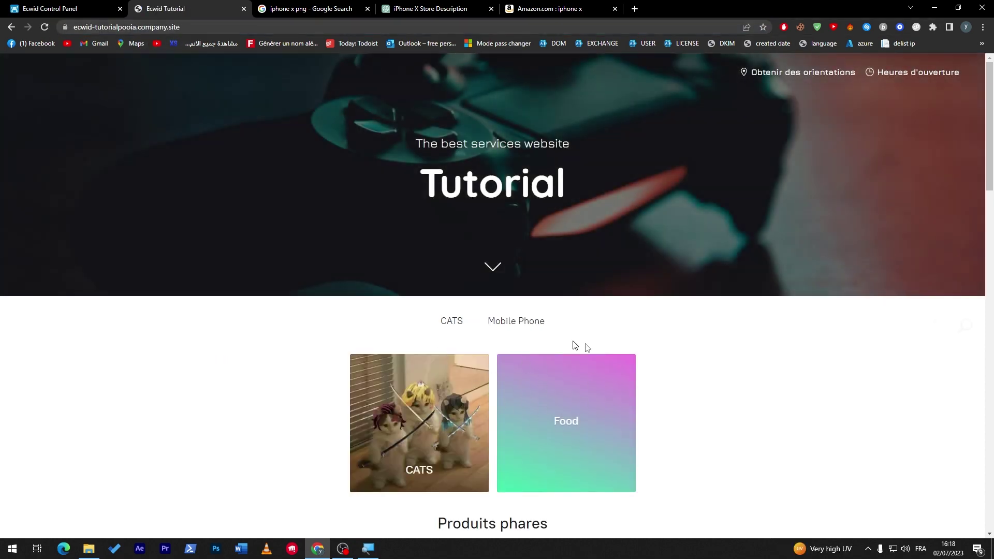
left_click(990, 249)
scroll(927, 171, "up", 4)
left_click_drag(455, 94, 518, 98)
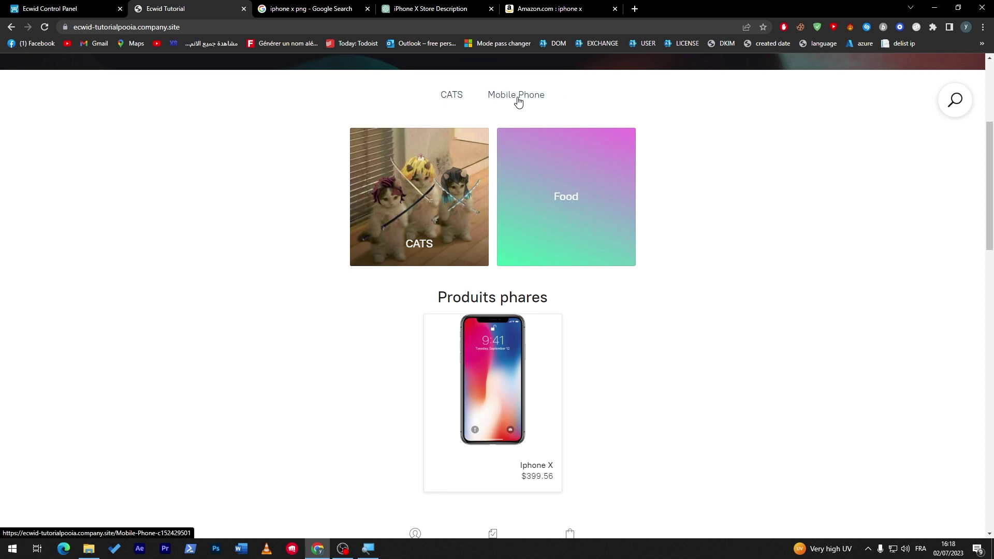
- Return to the Ecwid Control Panel and assign the Iphone X product to the Mobile Phone category
left_click(59, 10)
left_click(41, 171)
left_click(43, 188)
left_click(194, 245)
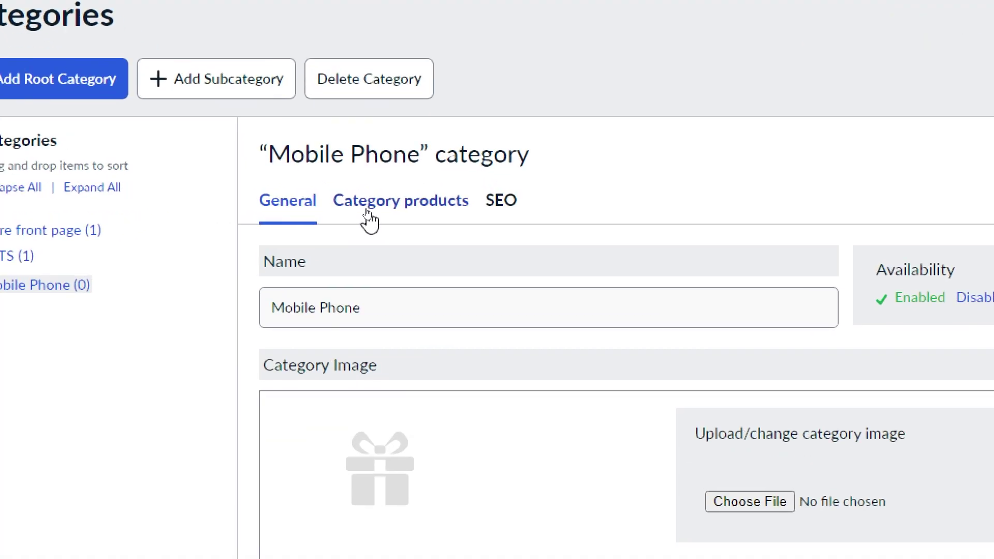
left_click(365, 208)
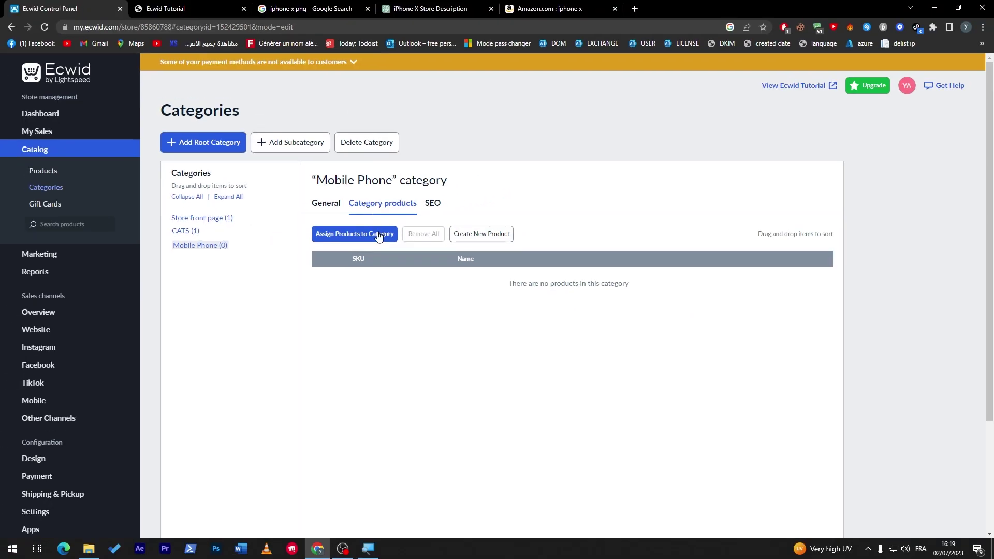
left_click(399, 258)
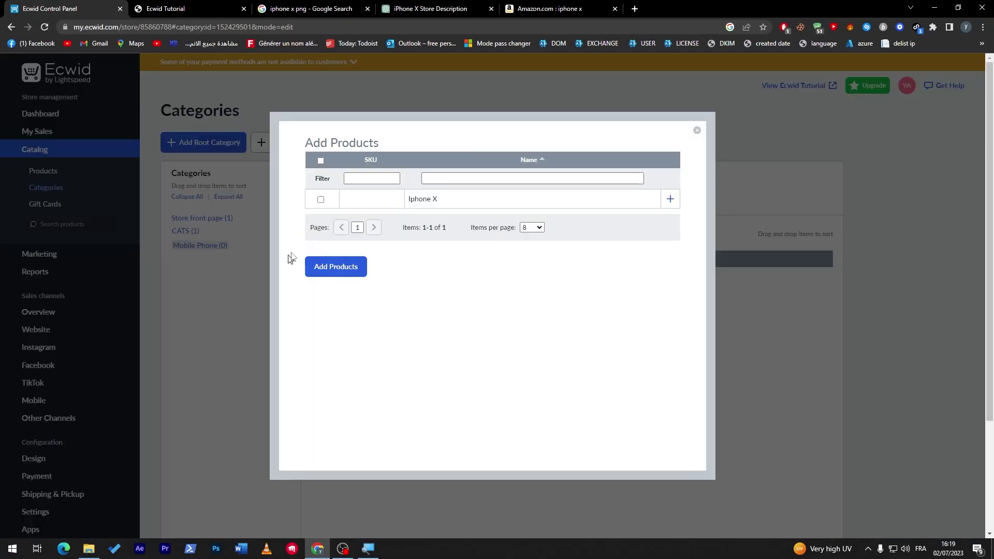
left_click(664, 199)
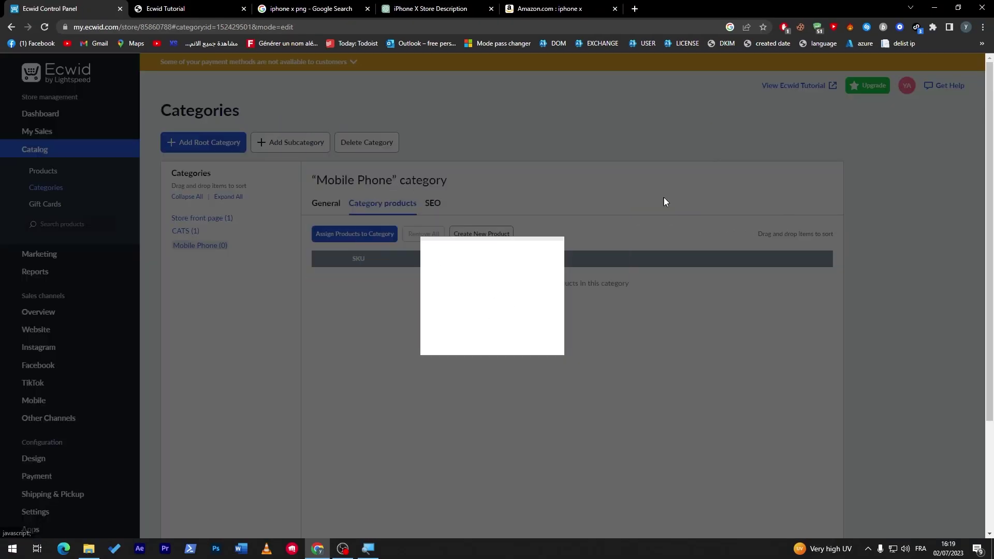
- Open the dashboard in the Ecwid Control Panel, and reload the storefront home page to check its category tiles and featured products
left_click(173, 8)
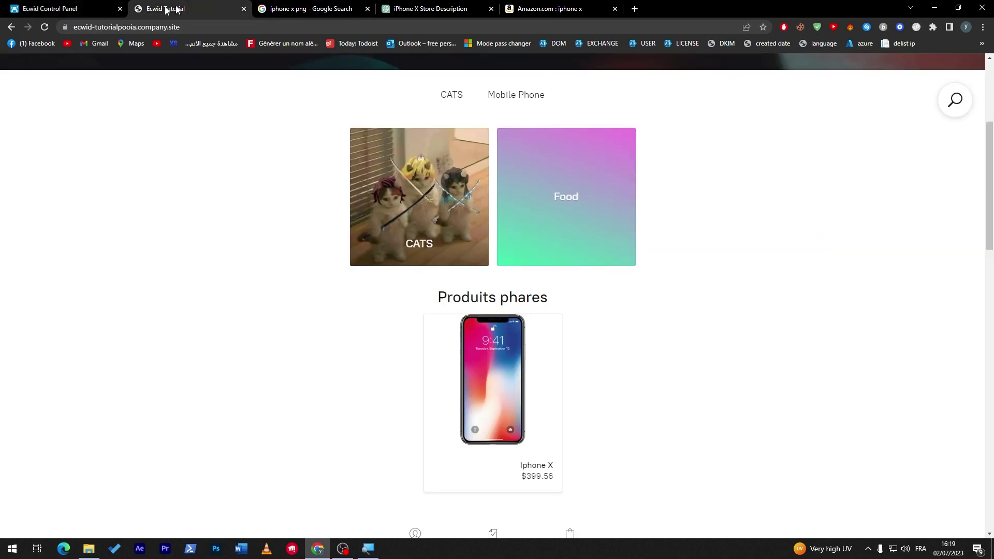
left_click(65, 7)
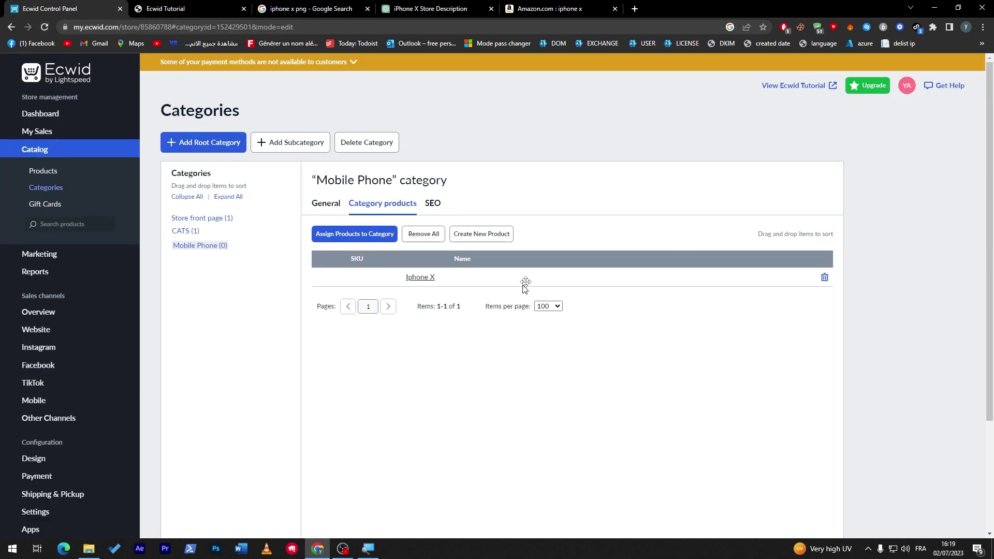
left_click(26, 115)
left_click(153, 11)
left_click(46, 27)
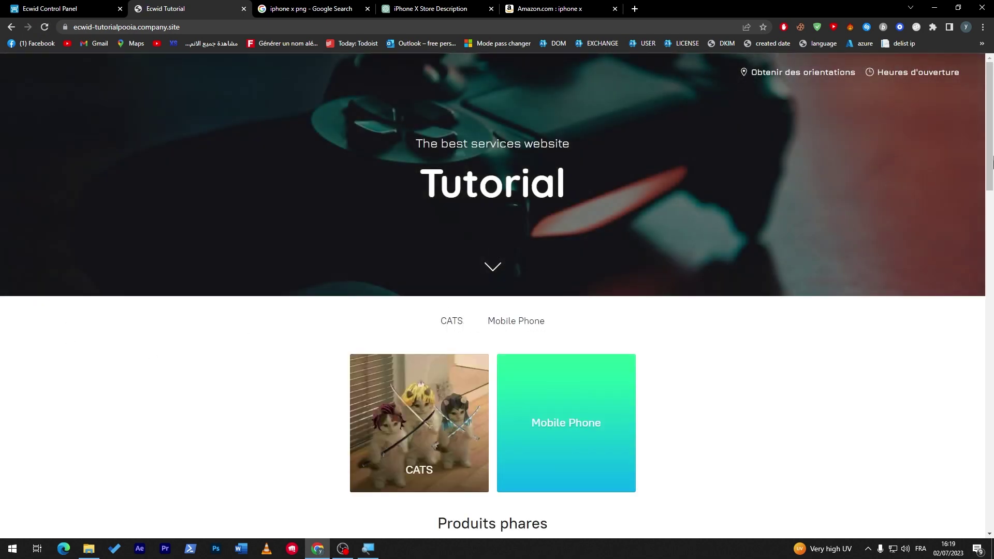
left_click_drag(983, 133, 982, 227)
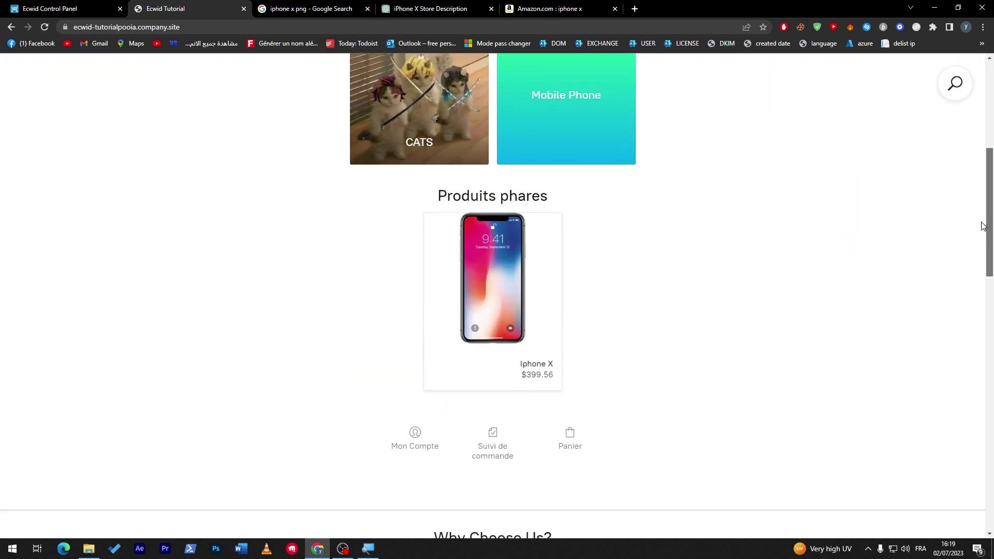
scroll(680, 259, "up", 4)
- Open the Mobile Phone category on the storefront and view its Iphone X product page, checking the category breadcrumb
left_click(585, 293)
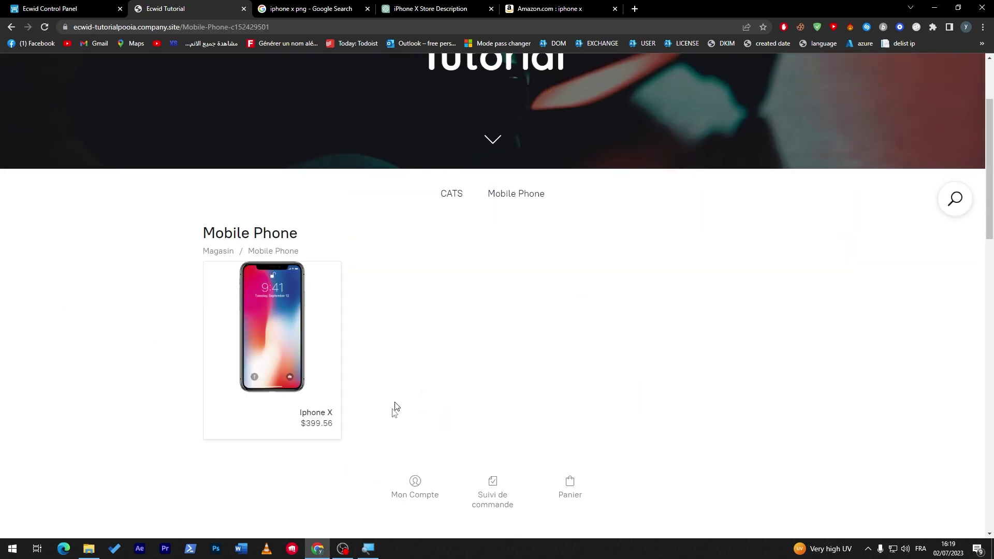
scroll(363, 393, "down", 1)
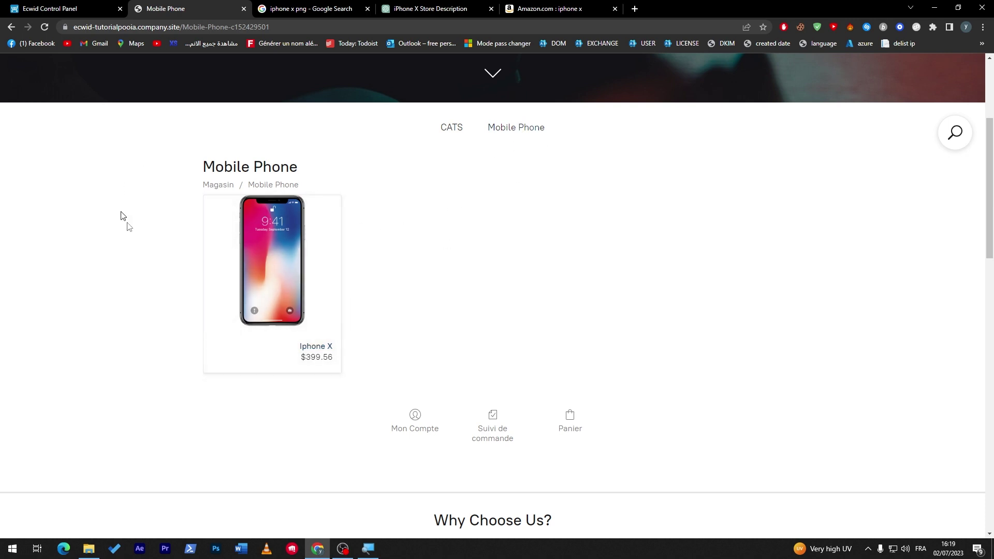
left_click(261, 279)
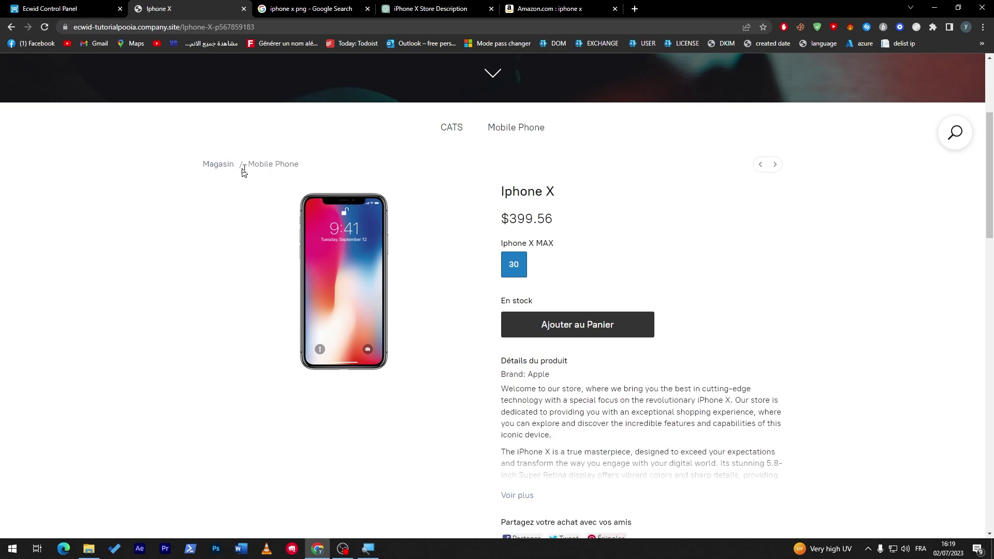
left_click_drag(328, 164, 254, 165)
left_click(264, 147)
left_click_drag(986, 202, 966, 173)
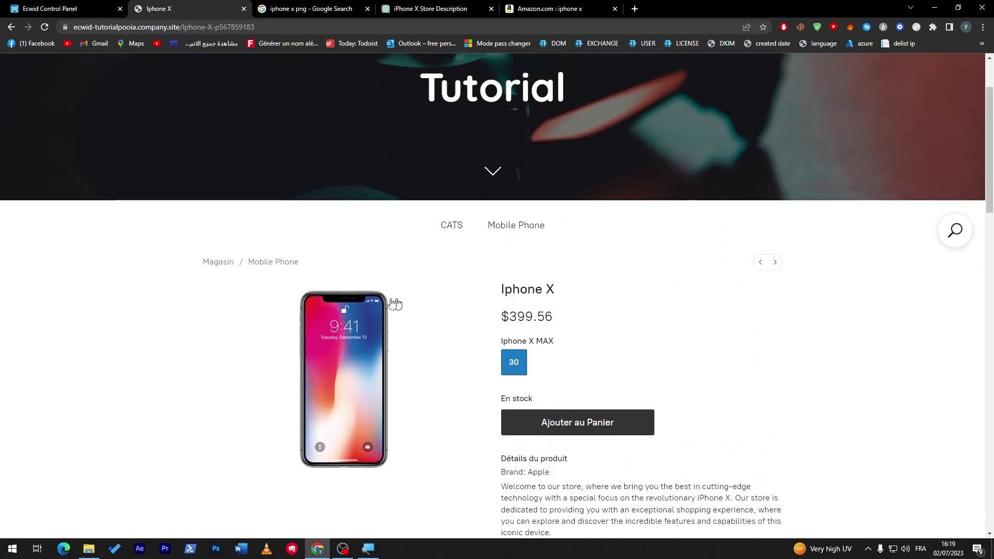
- Look over the Control Panel dashboard and examine the storefront's Iphone X page, from its price and description to the sections below
left_click(67, 9)
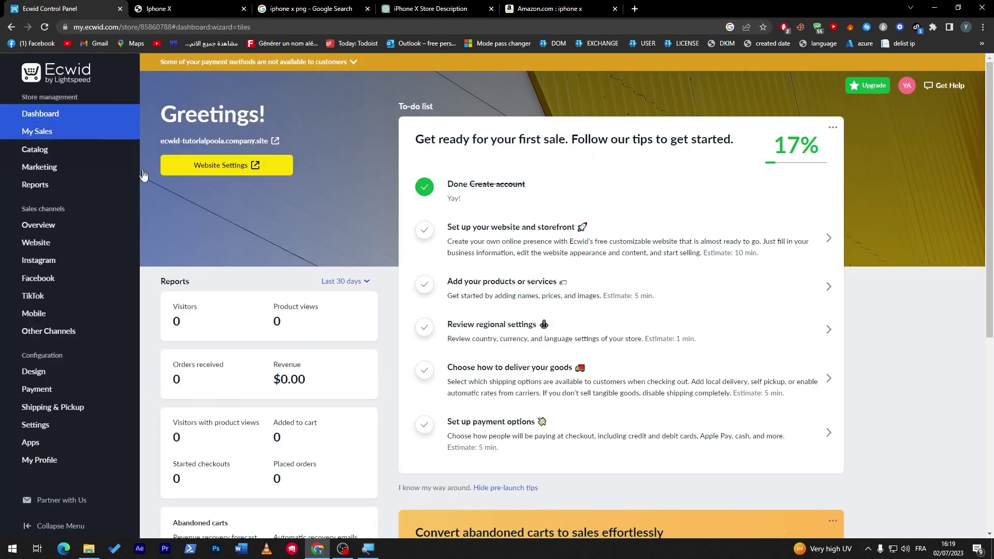
key("ctrl+Tab")
scroll(31, 533, "down", 8)
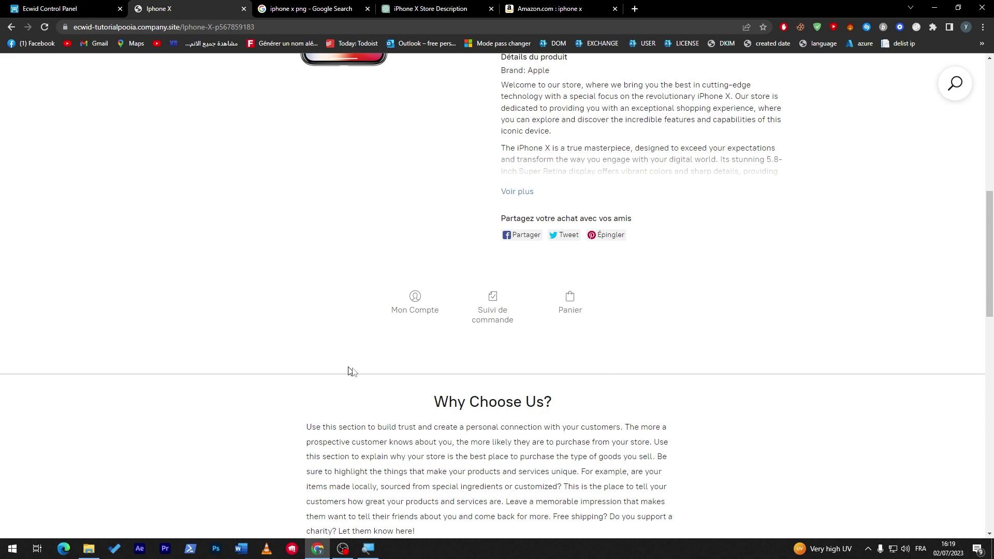
left_click(67, 8)
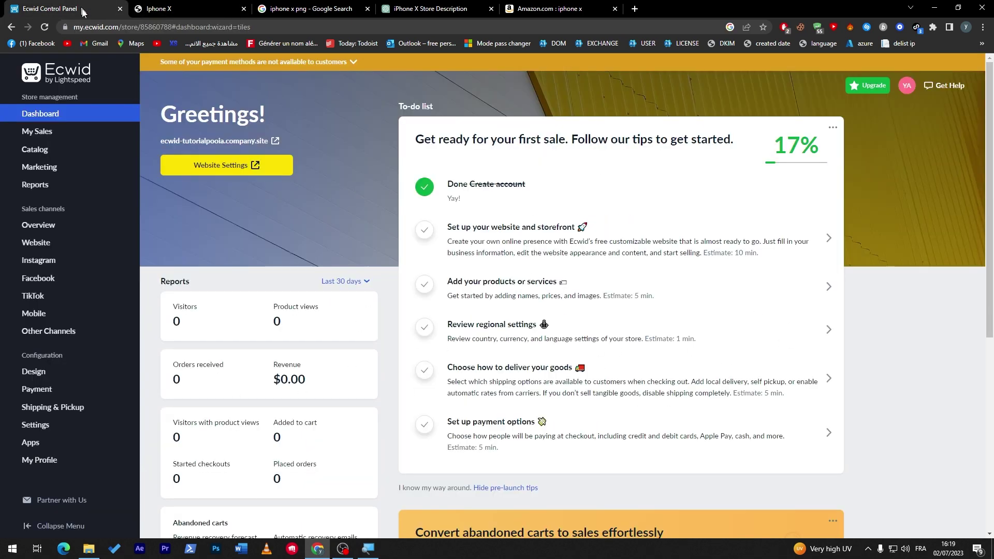
left_click(172, 13)
scroll(695, 182, "up", 6)
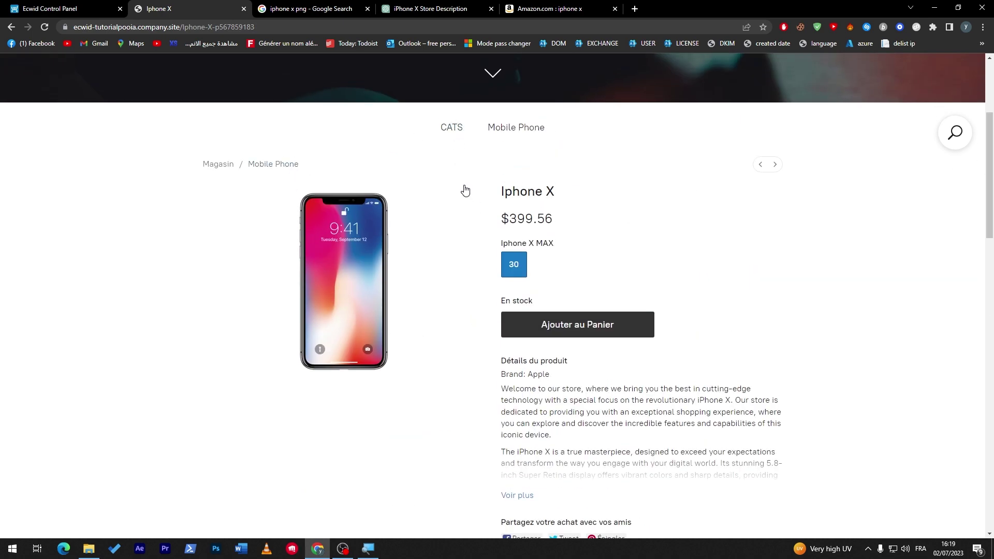
scroll(429, 207, "down", 6)
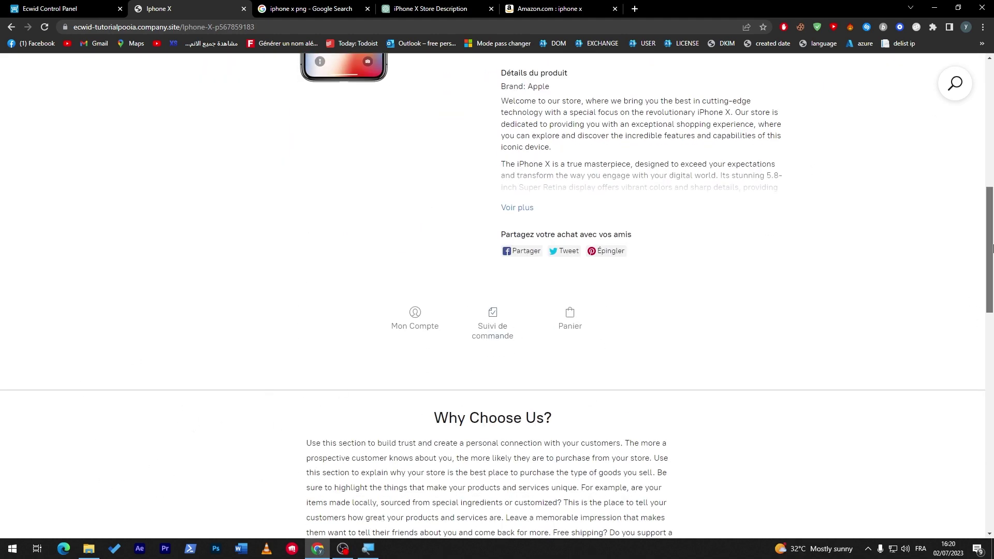
left_click_drag(982, 250, 982, 170)
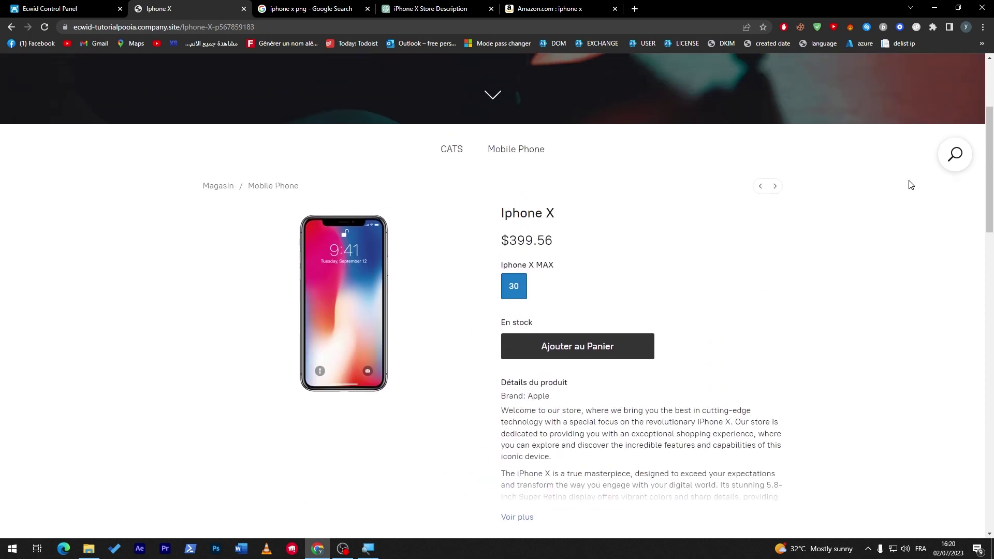